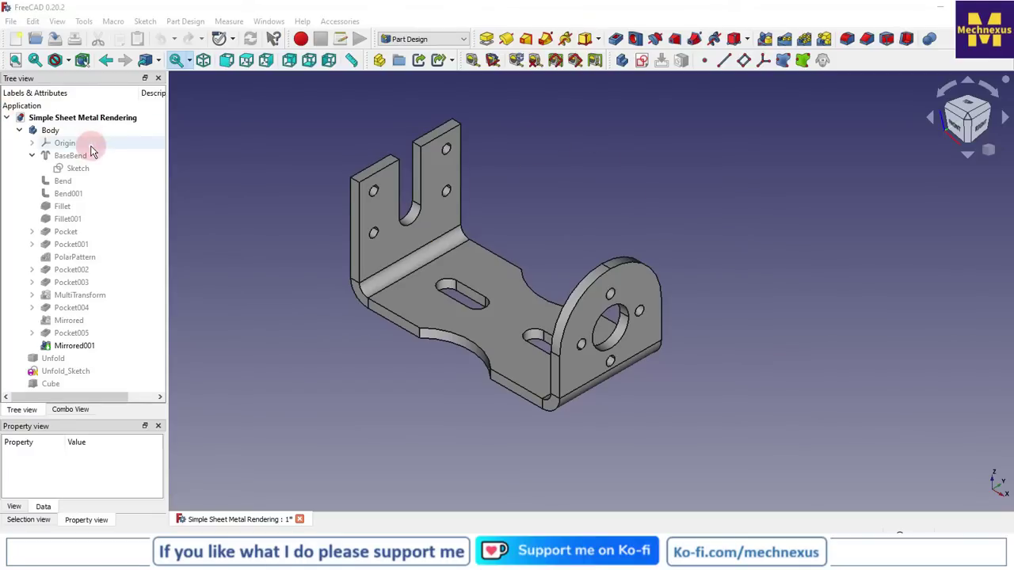
# Apply the Copper material to the bracket Body in its Appearance settings, then deselect.
pyautogui.click(48, 131)
pyautogui.rightClick(49, 132)
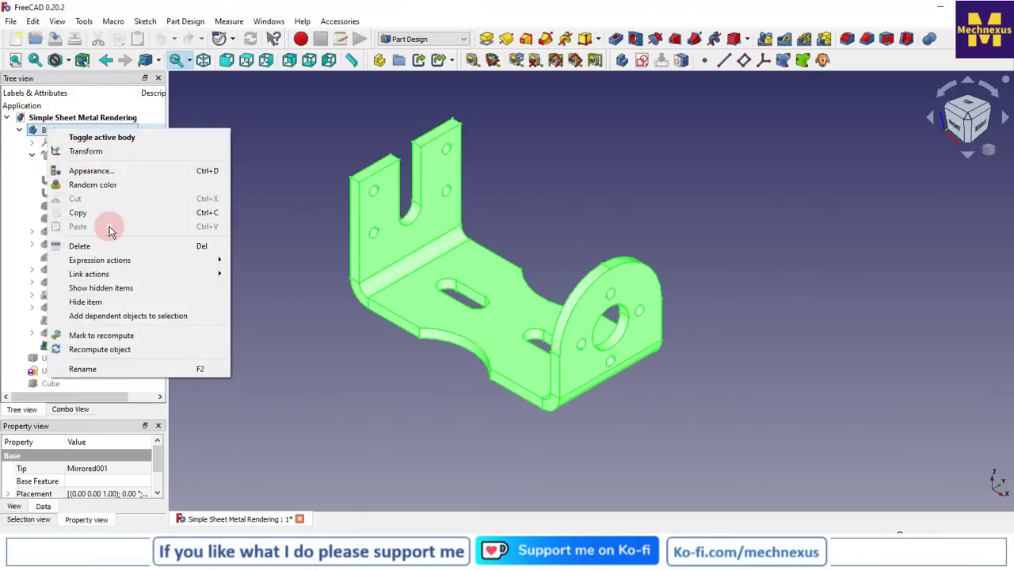
pyautogui.click(89, 176)
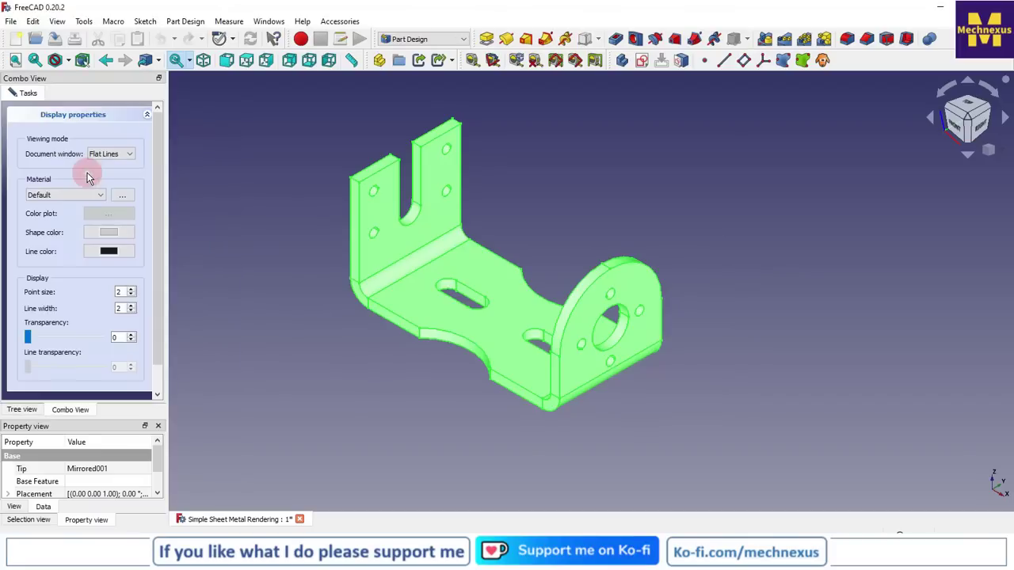
pyautogui.click(50, 196)
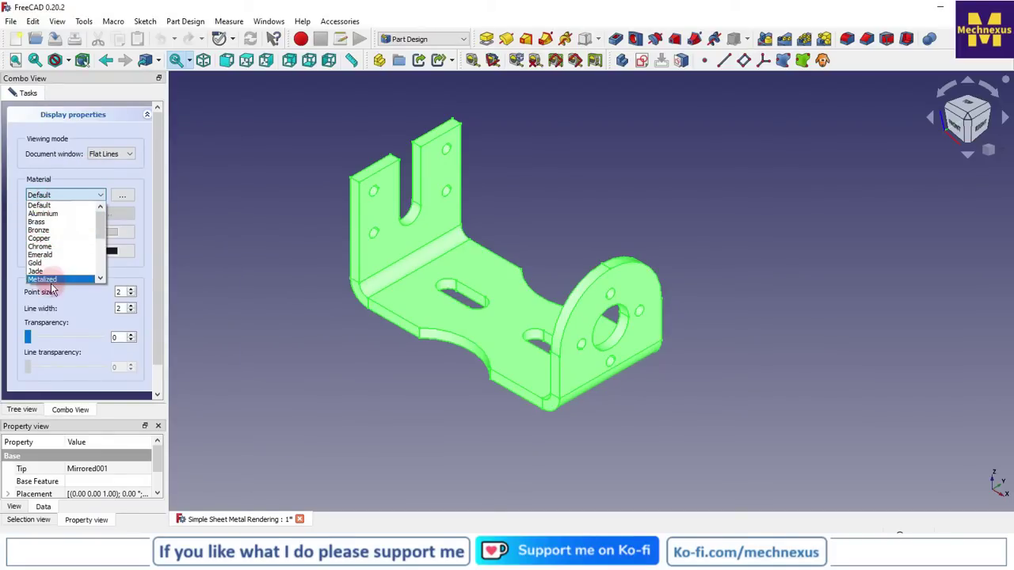
pyautogui.click(40, 238)
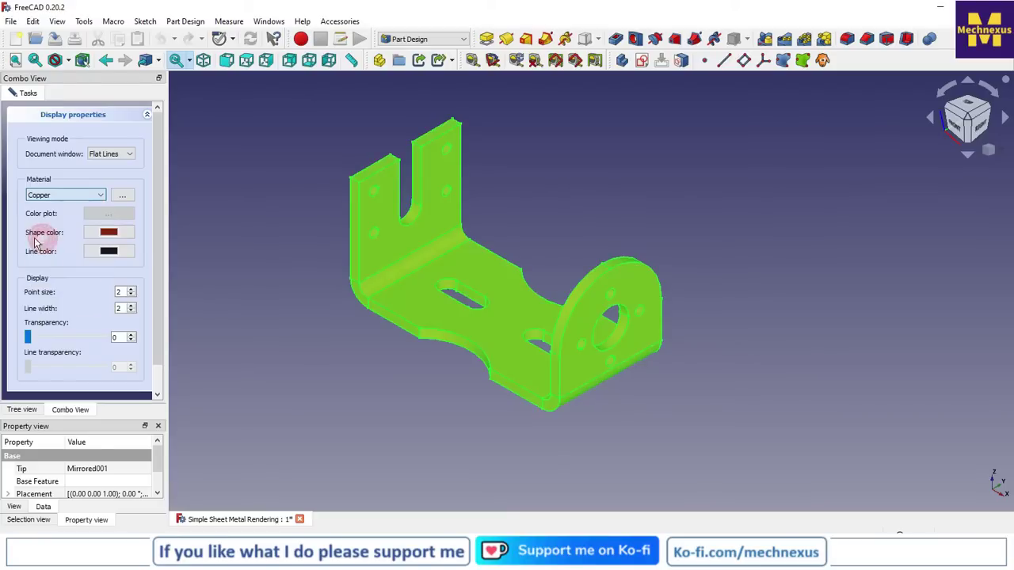
pyautogui.click(240, 267)
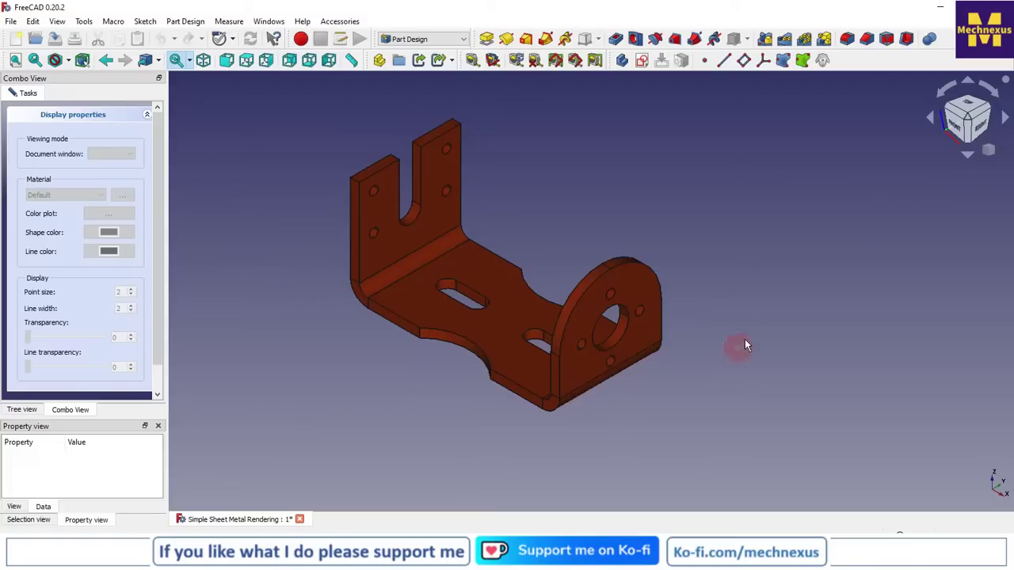
pyautogui.click(115, 22)
pyautogui.click(127, 64)
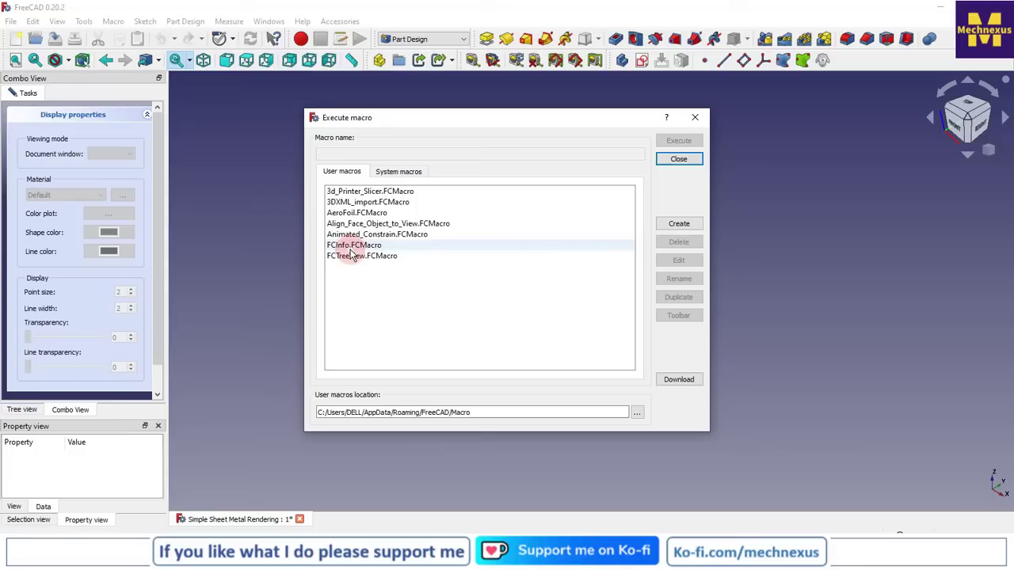
pyautogui.click(695, 117)
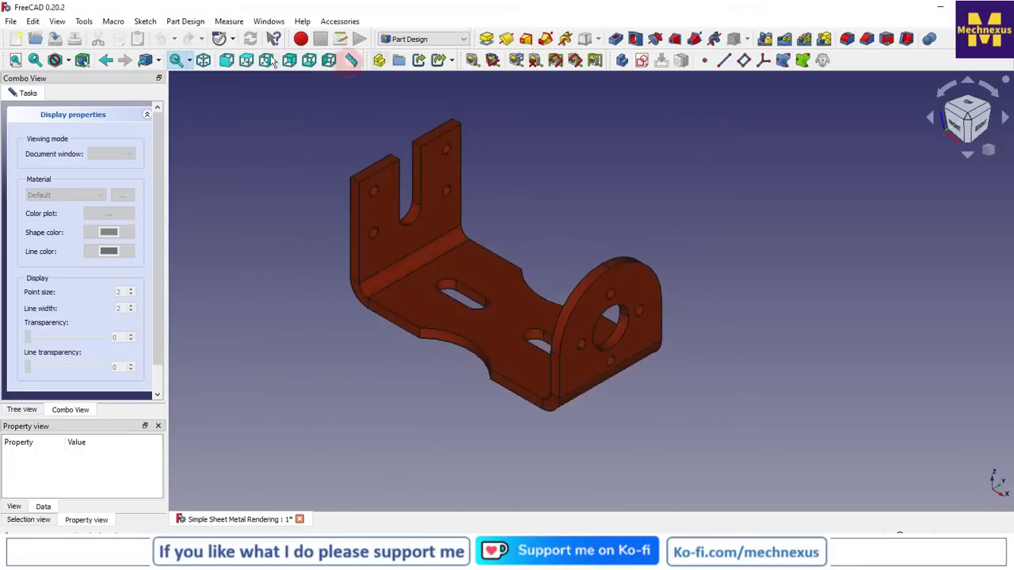
pyautogui.click(84, 22)
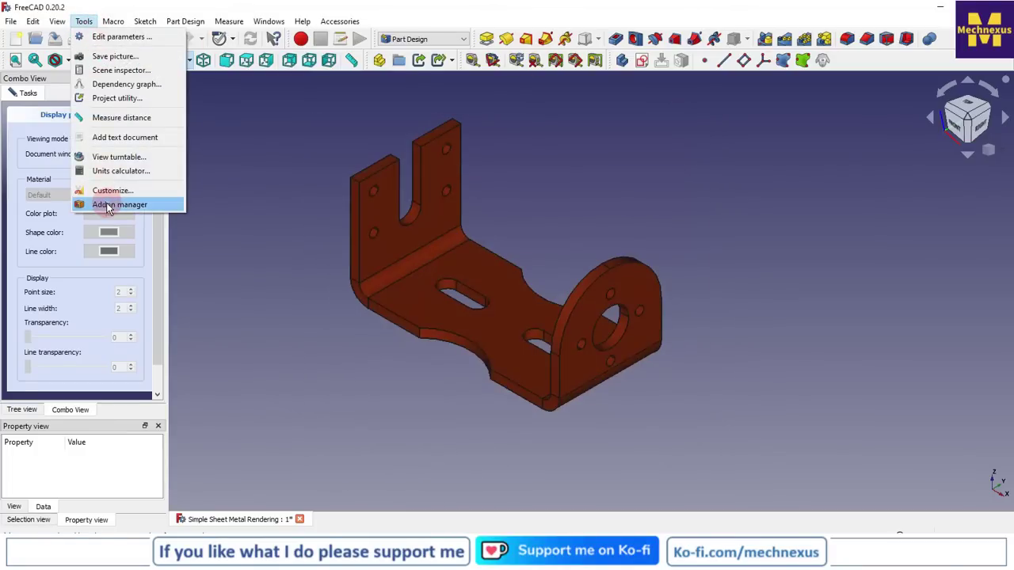
pyautogui.click(108, 208)
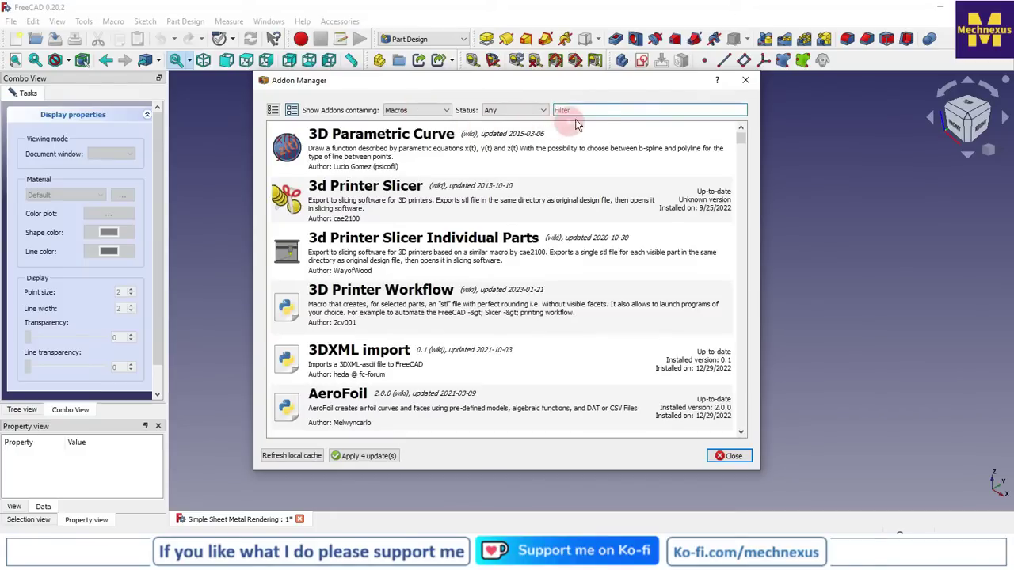
pyautogui.click(600, 112)
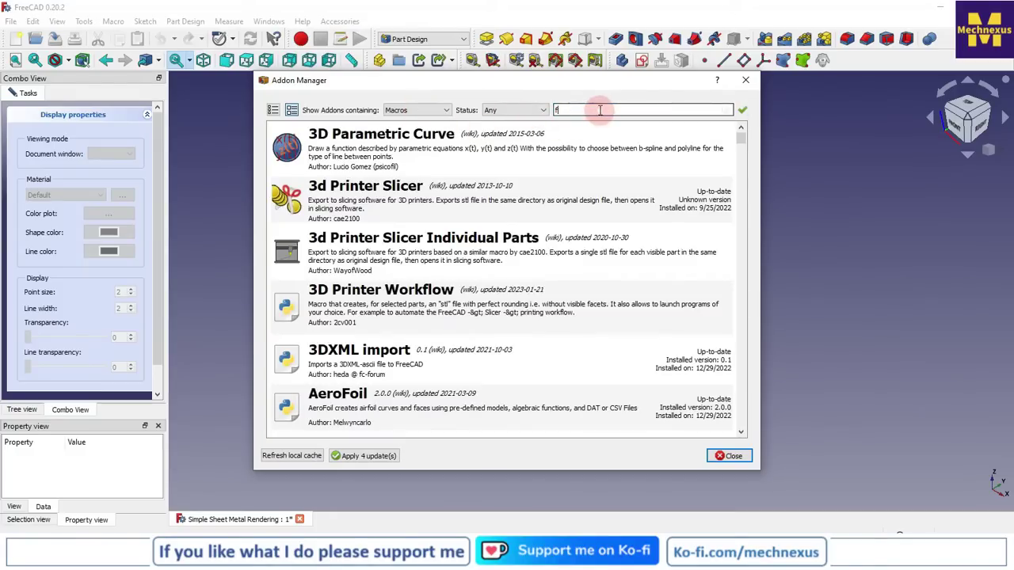
pyautogui.write('fc')
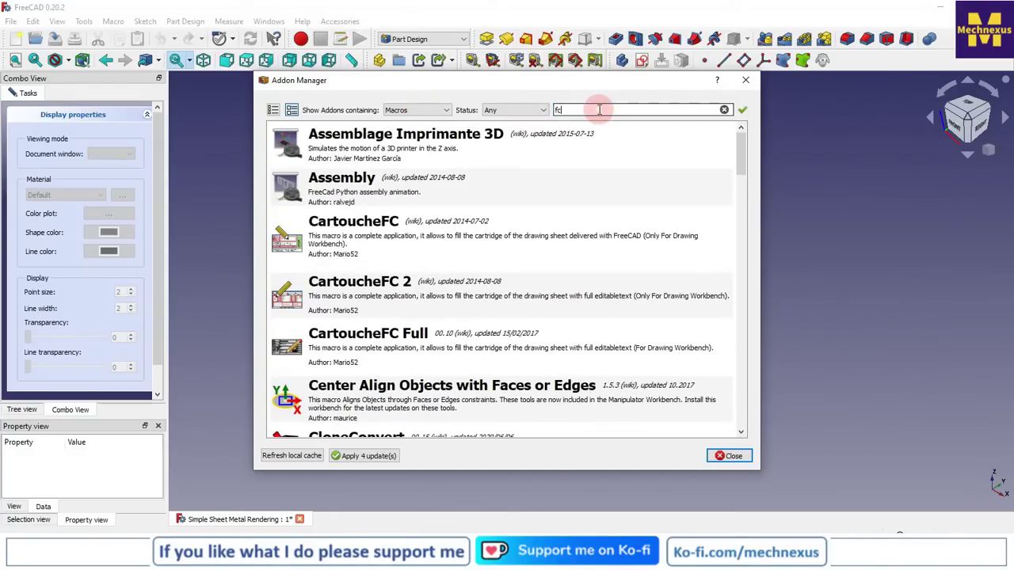
pyautogui.write('inf')
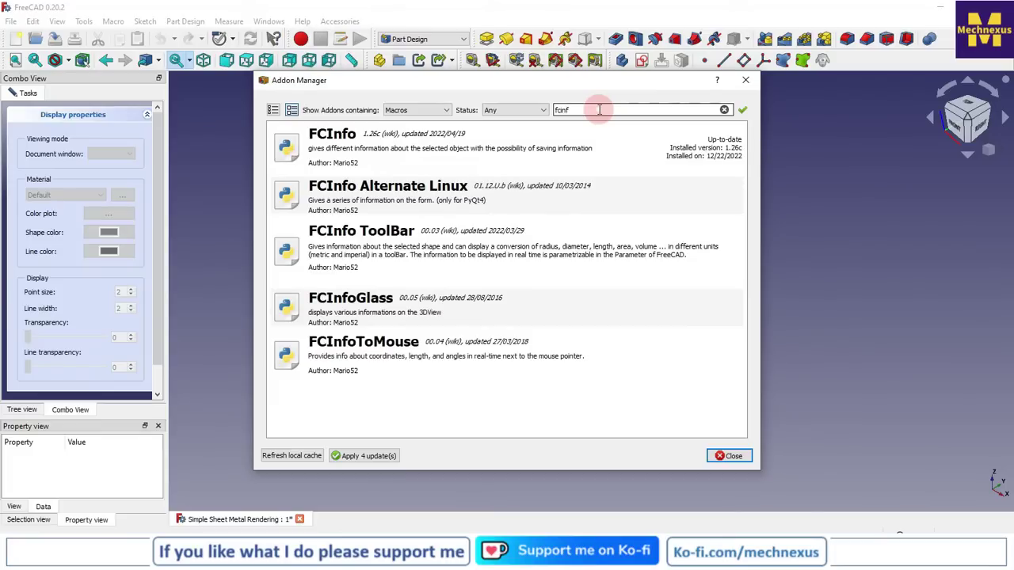
pyautogui.click(437, 158)
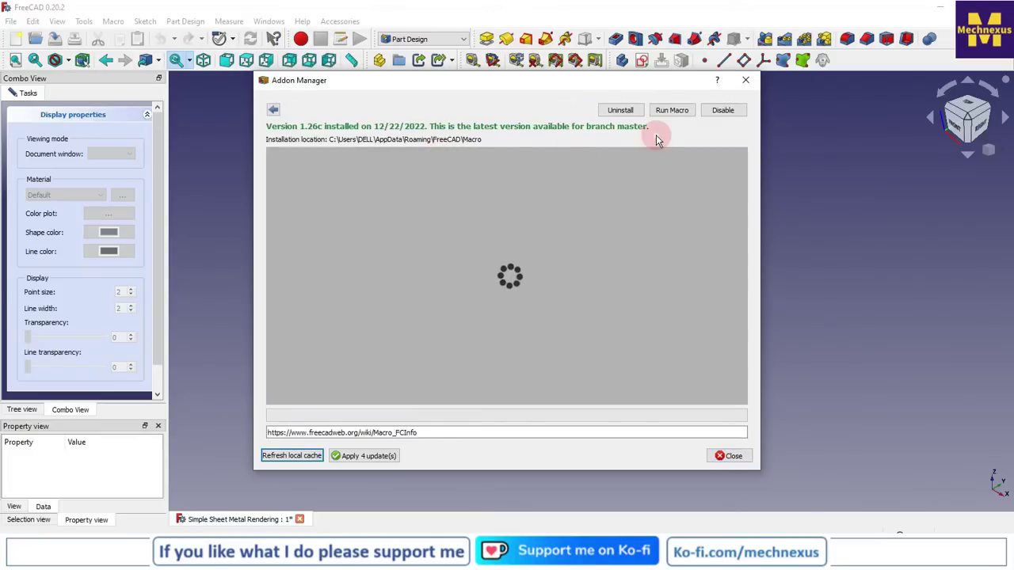
pyautogui.click(728, 455)
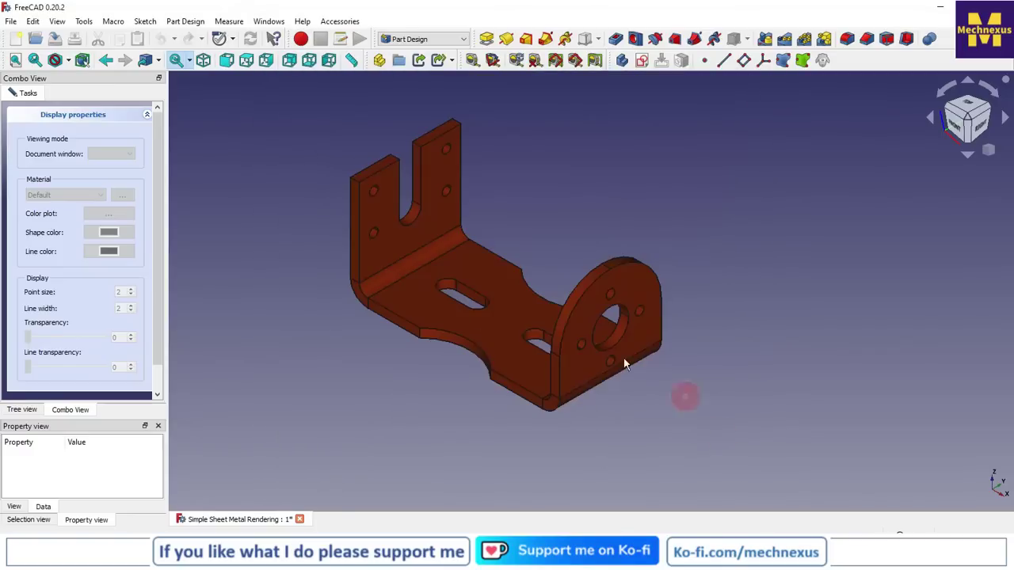
# Close the display properties task and run the FCInfo user macro on the bracket Body.
pyautogui.scroll(-1, 158, 314)
pyautogui.click(94, 383)
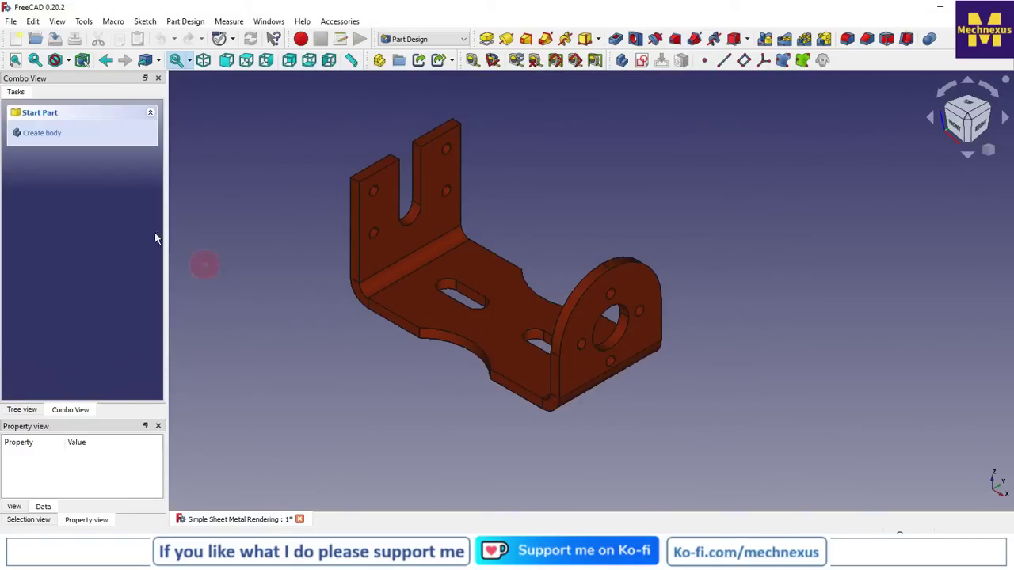
pyautogui.click(21, 410)
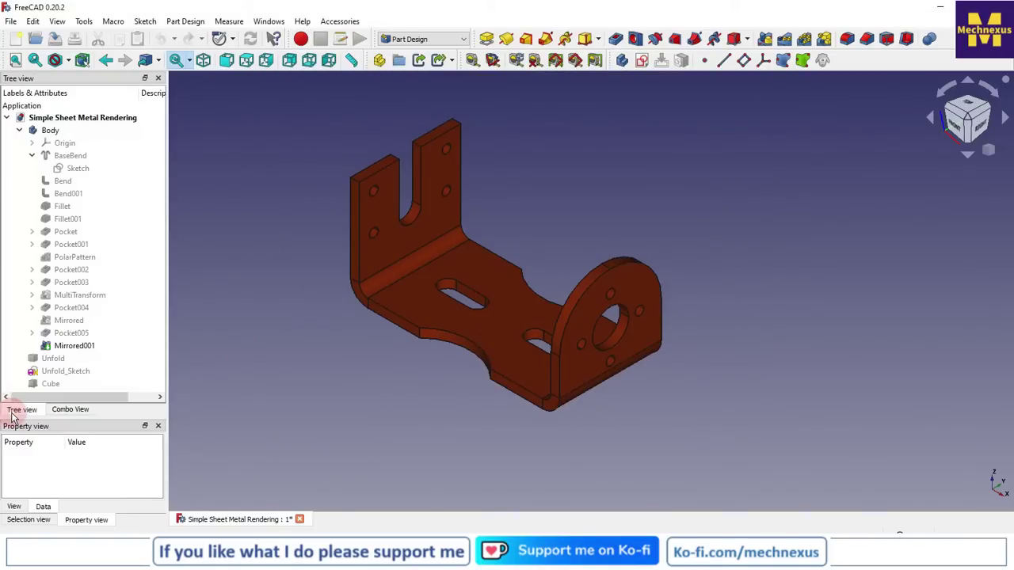
pyautogui.click(49, 130)
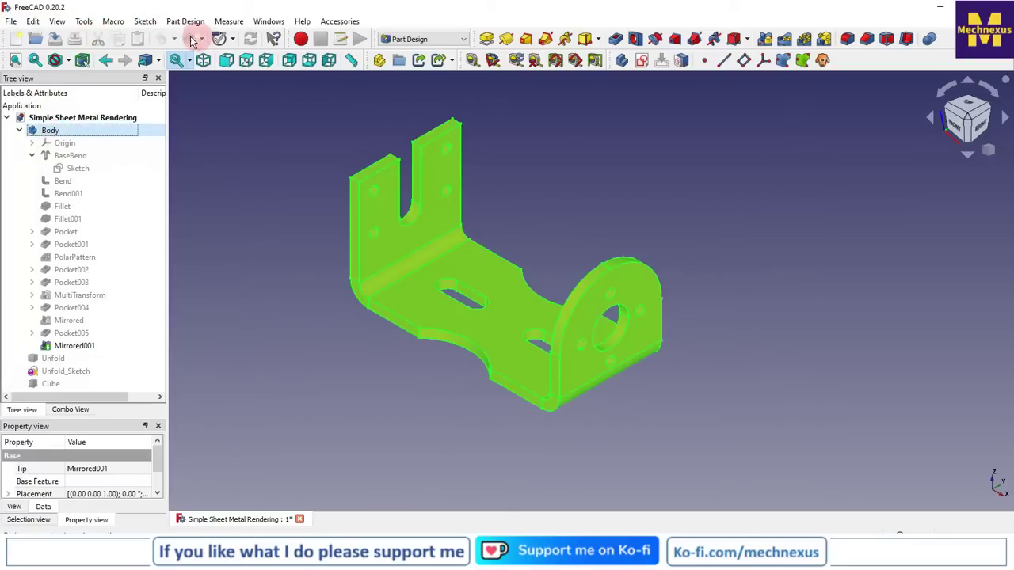
pyautogui.click(113, 22)
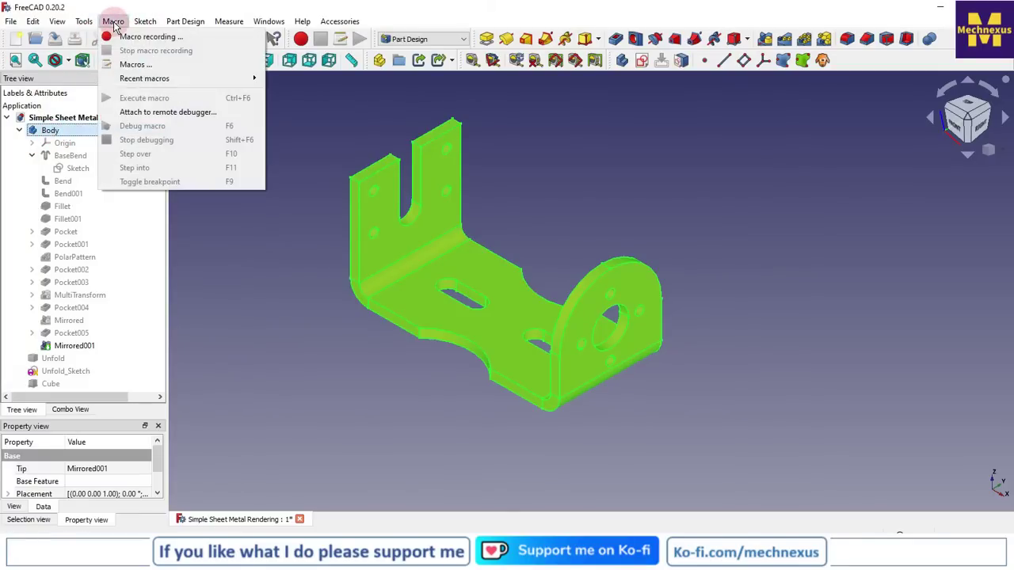
pyautogui.click(131, 64)
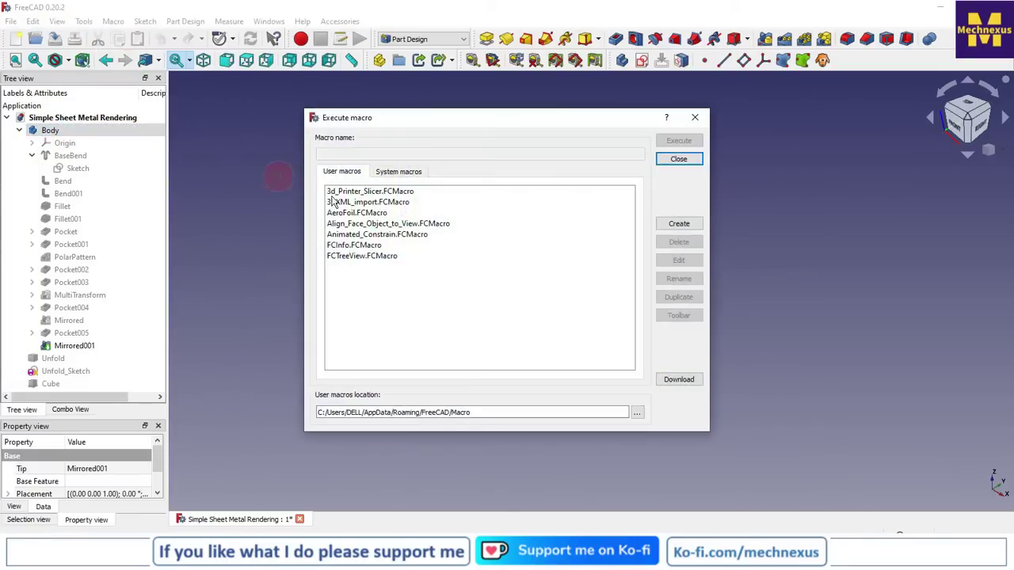
pyautogui.click(345, 246)
pyautogui.click(683, 142)
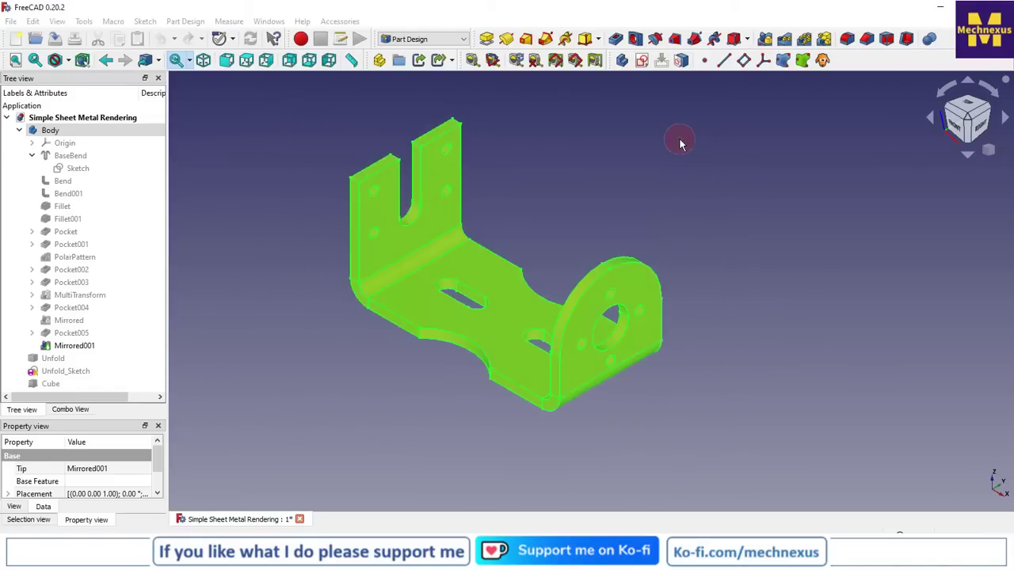
# Reselect the Body, set FCInfo's material to Metal Copper (Cu), then close the panel.
pyautogui.click(241, 169)
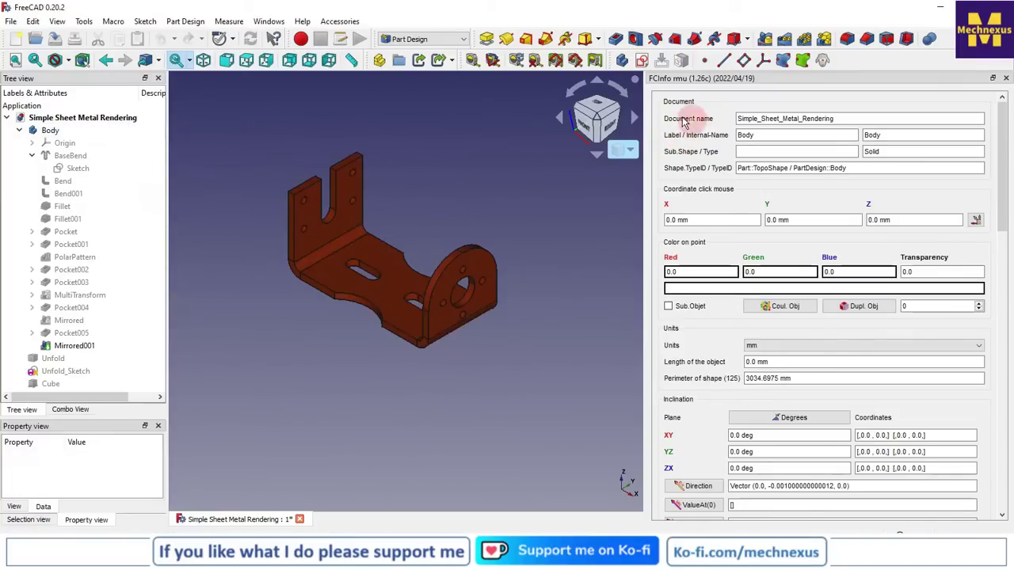
pyautogui.click(63, 146)
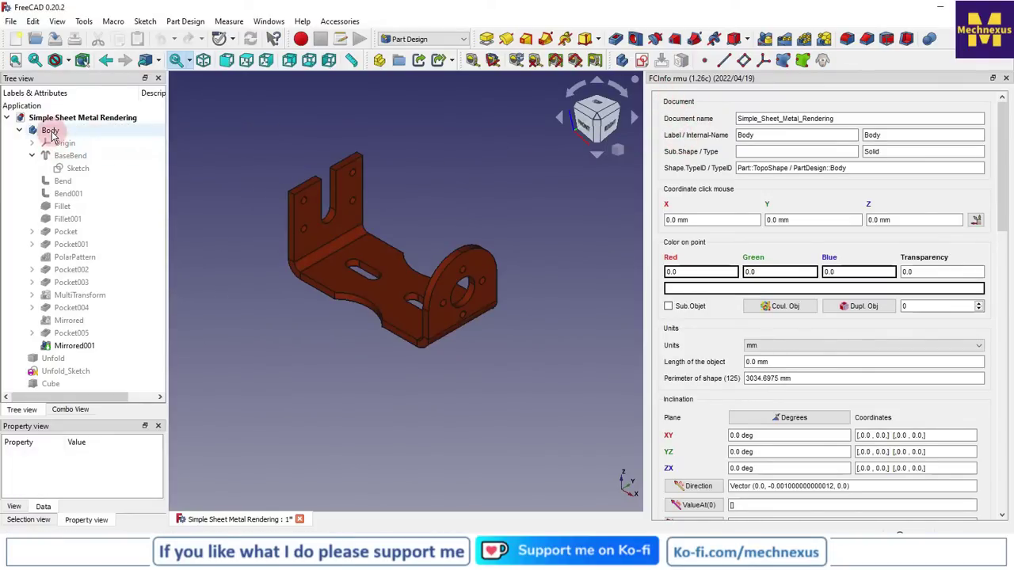
pyautogui.click(94, 131)
pyautogui.scroll(-4, 798, 293)
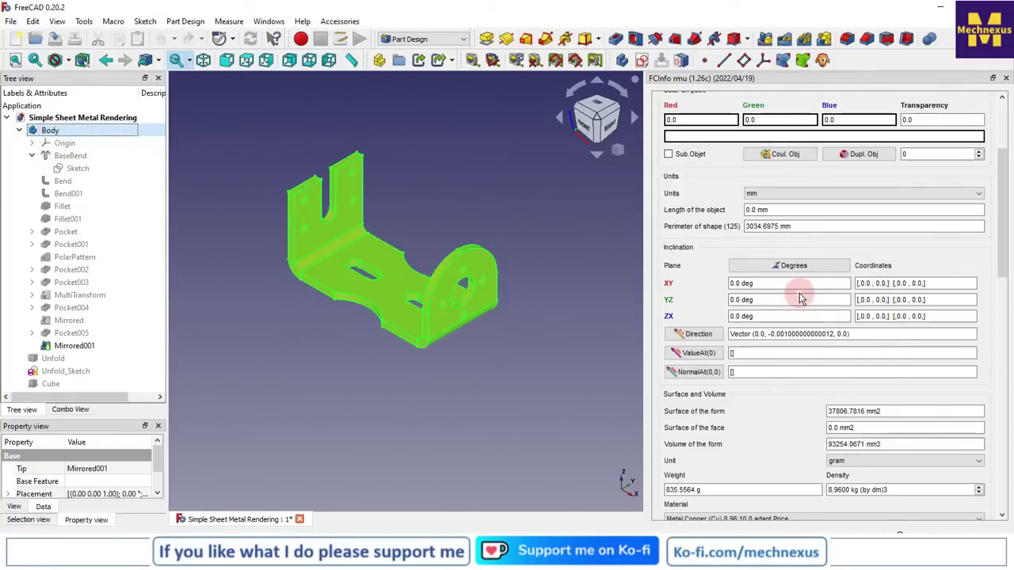
pyautogui.scroll(-4, 872, 366)
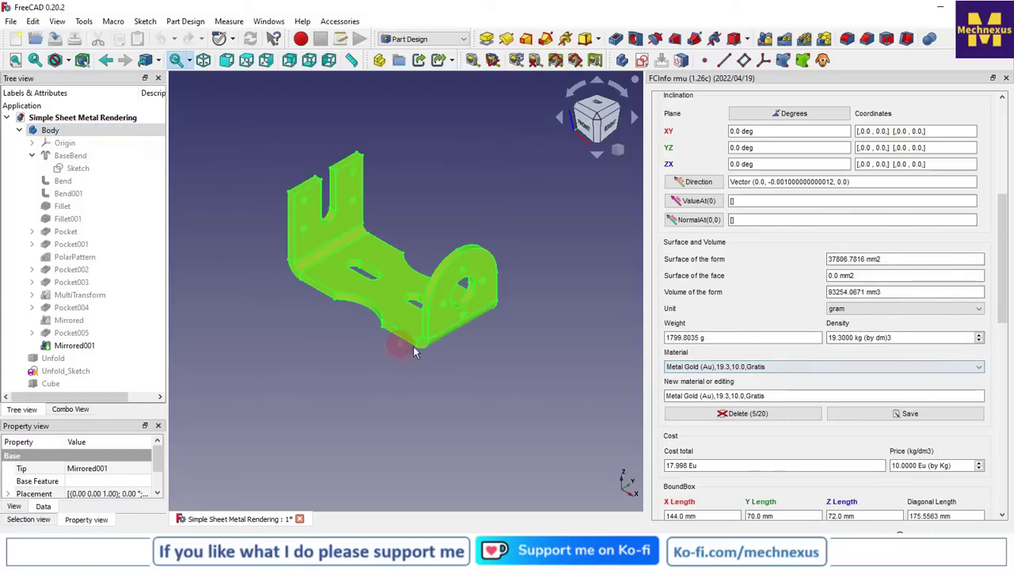
pyautogui.click(709, 368)
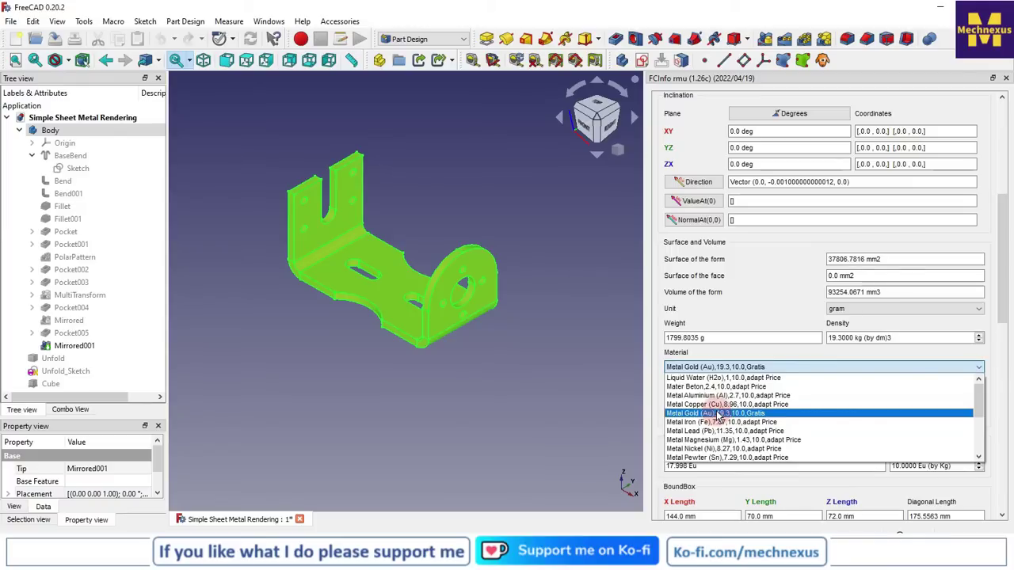
pyautogui.scroll(-3, 719, 414)
pyautogui.scroll(1, 776, 423)
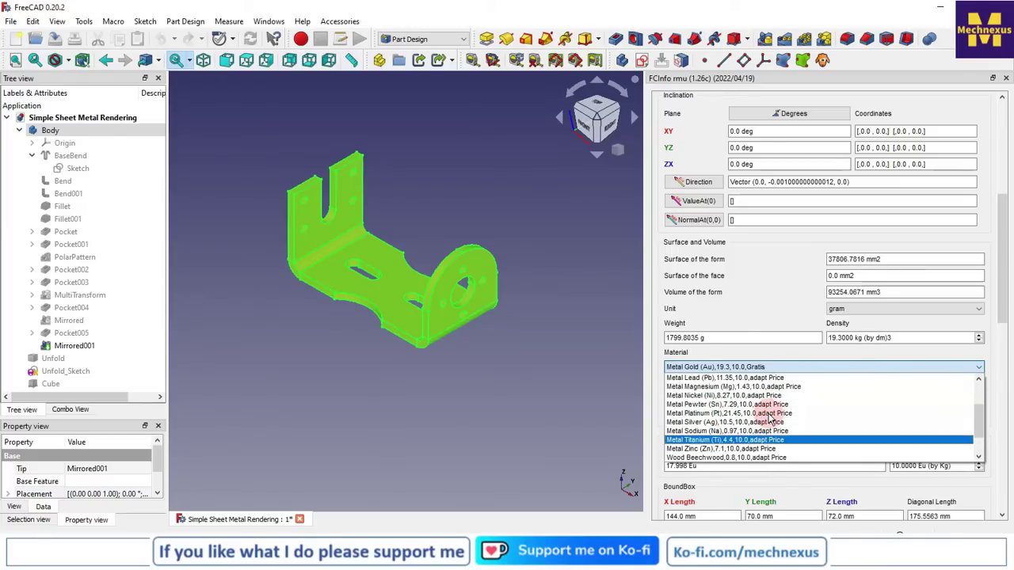
pyautogui.scroll(2, 768, 420)
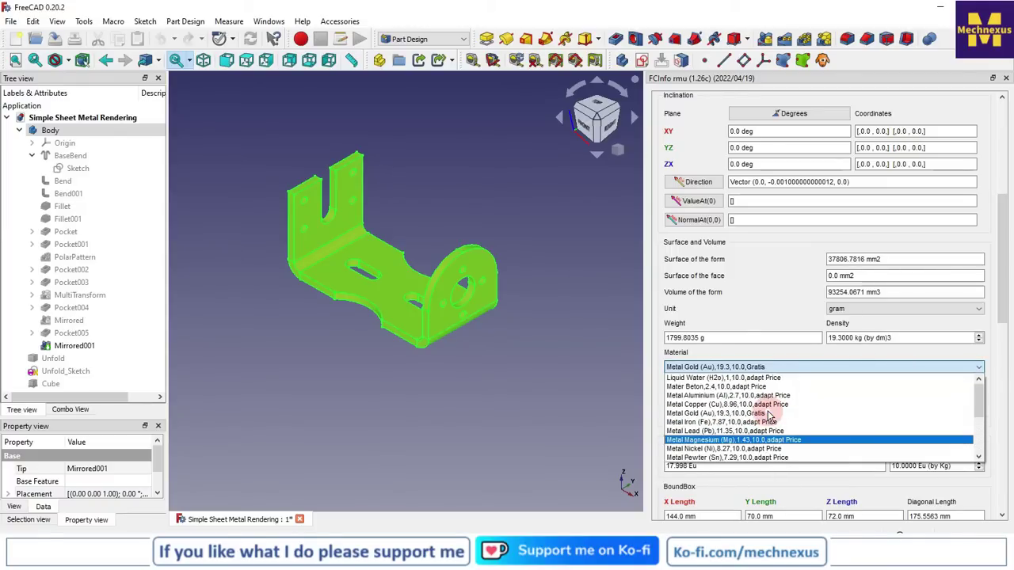
pyautogui.press('Up')
pyautogui.press('Return')
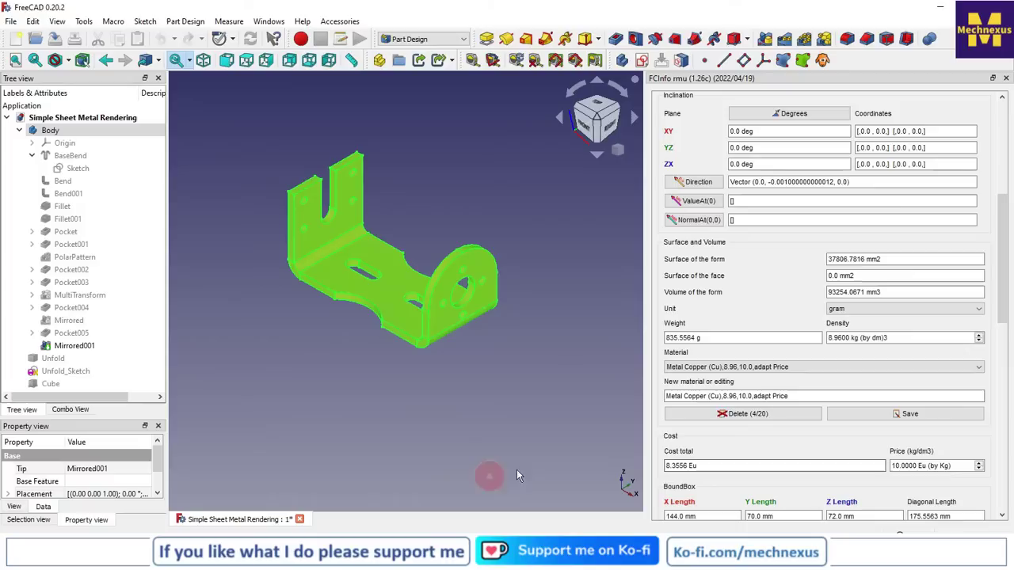
pyautogui.click(1006, 79)
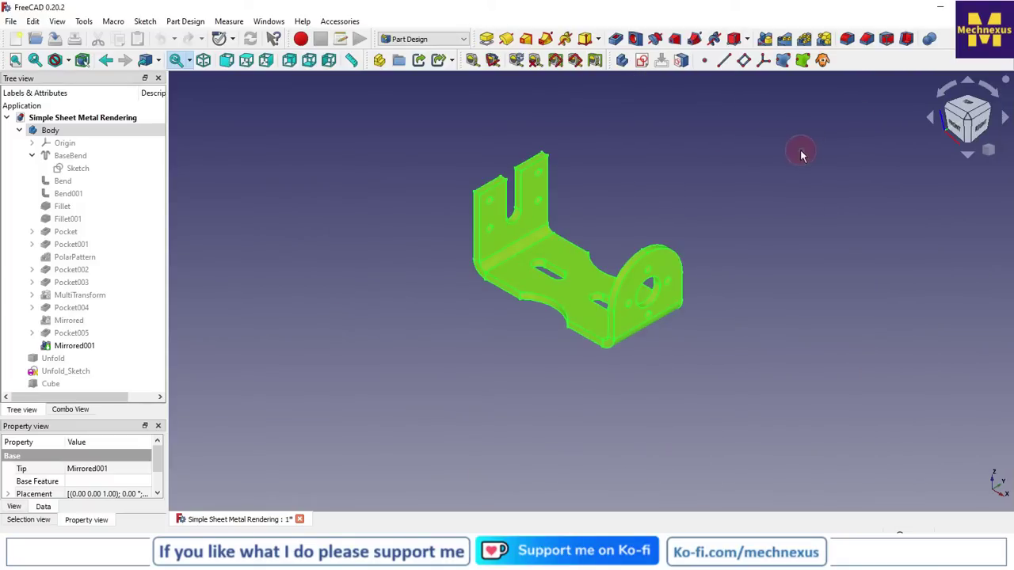
# Deselect the bracket to view its copper colour, then reselect the Body in the tree.
pyautogui.click(619, 191)
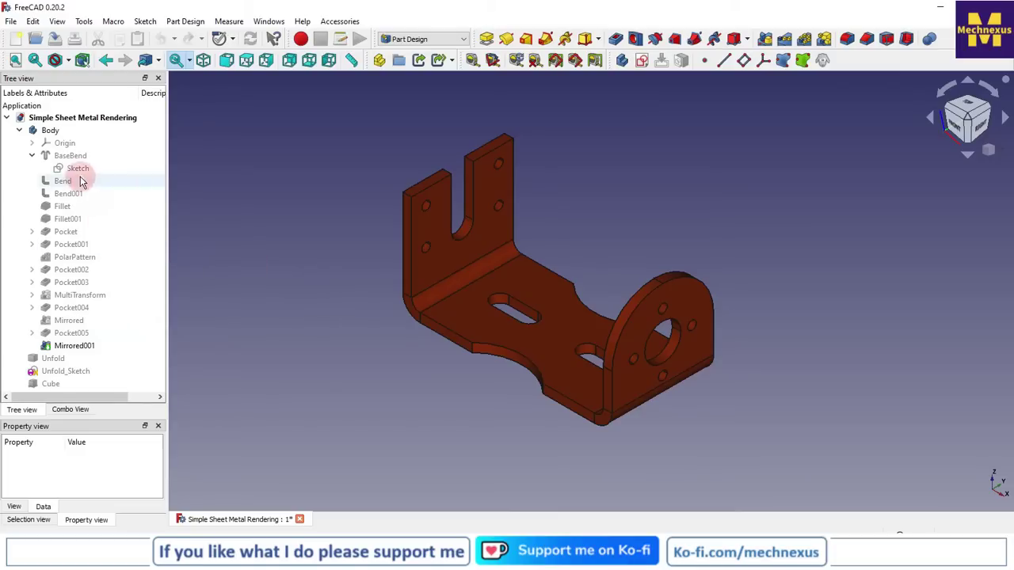
pyautogui.click(41, 131)
# Switch the Body's appearance material from Copper to Default and return to the model tree.
pyautogui.rightClick(44, 137)
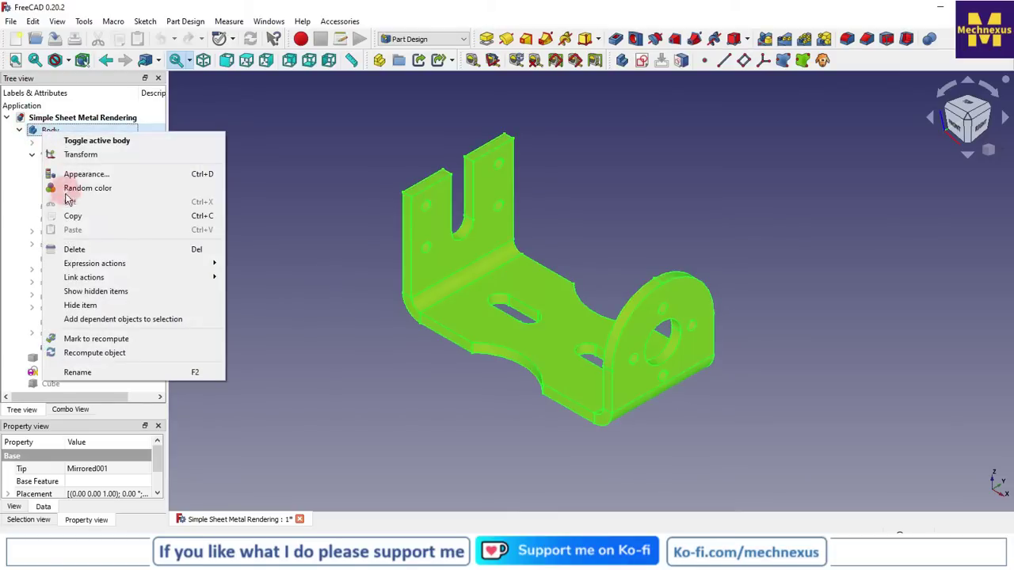
pyautogui.click(71, 174)
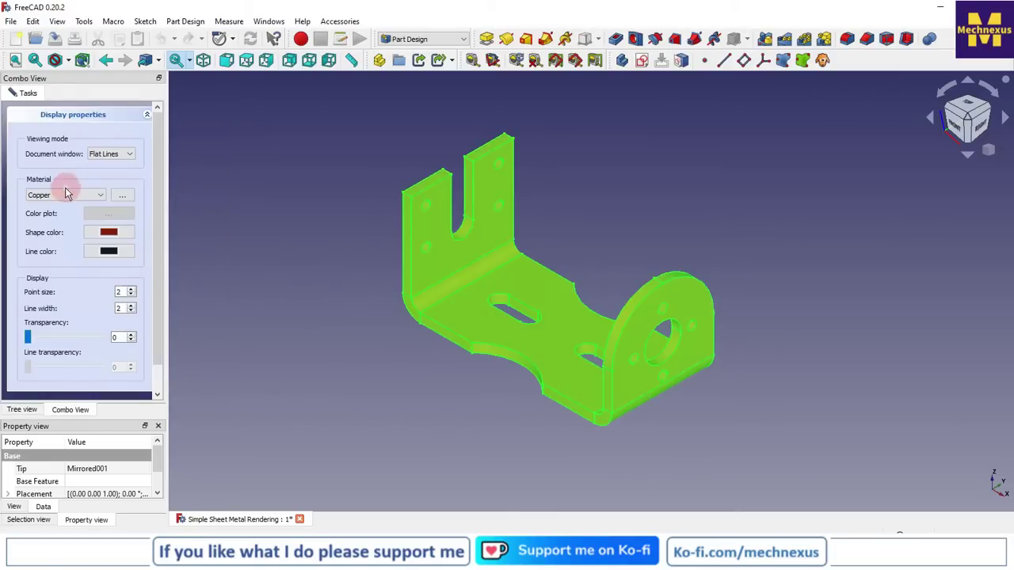
pyautogui.click(68, 195)
pyautogui.click(48, 196)
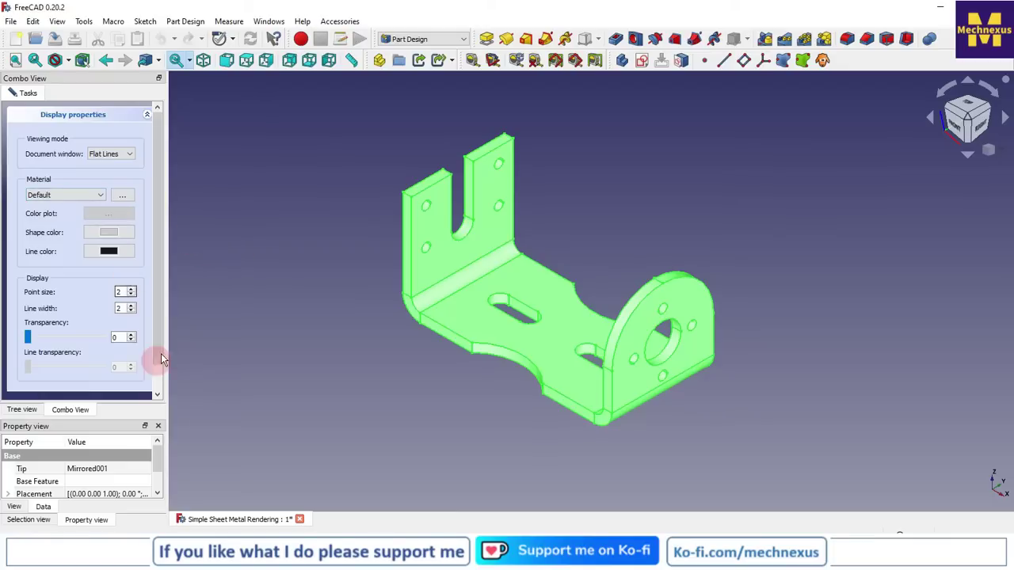
pyautogui.scroll(-1, 162, 330)
pyautogui.click(80, 383)
pyautogui.click(296, 364)
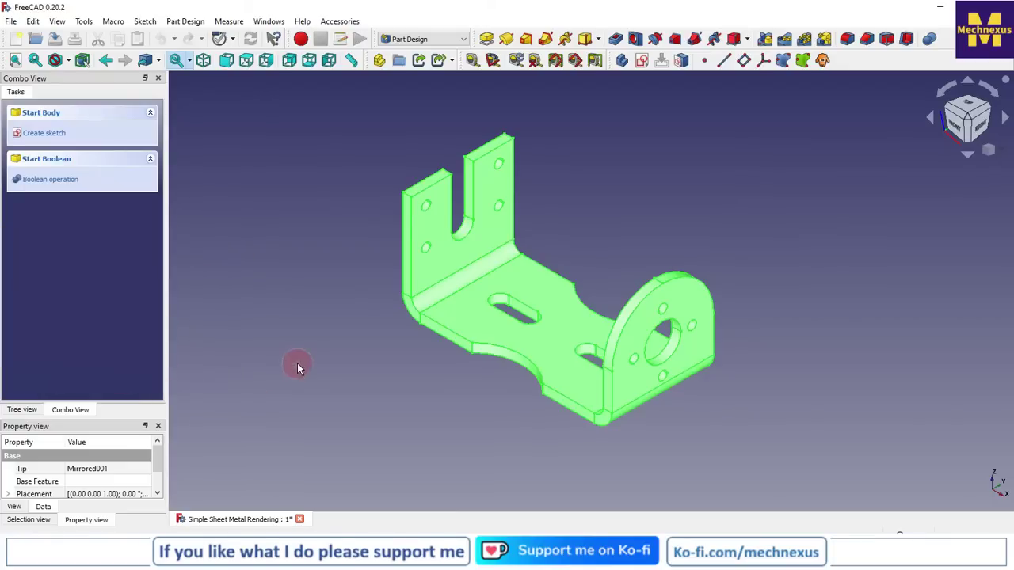
pyautogui.click(30, 411)
pyautogui.click(301, 371)
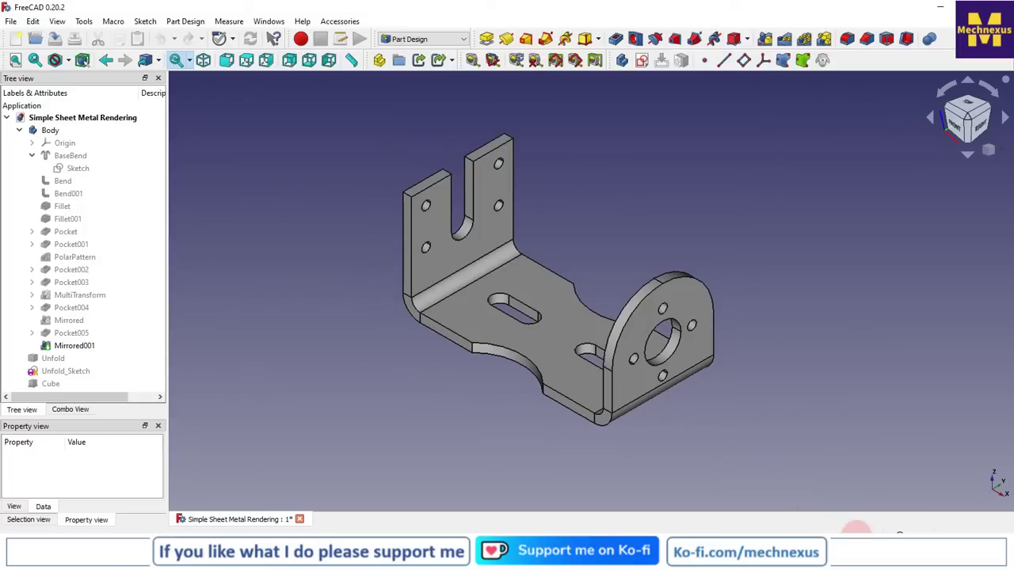
pyautogui.click(50, 132)
# Load Bronze Texture.PNG from Documents as the bracket's texture map via View > Texture mapping.
pyautogui.click(58, 21)
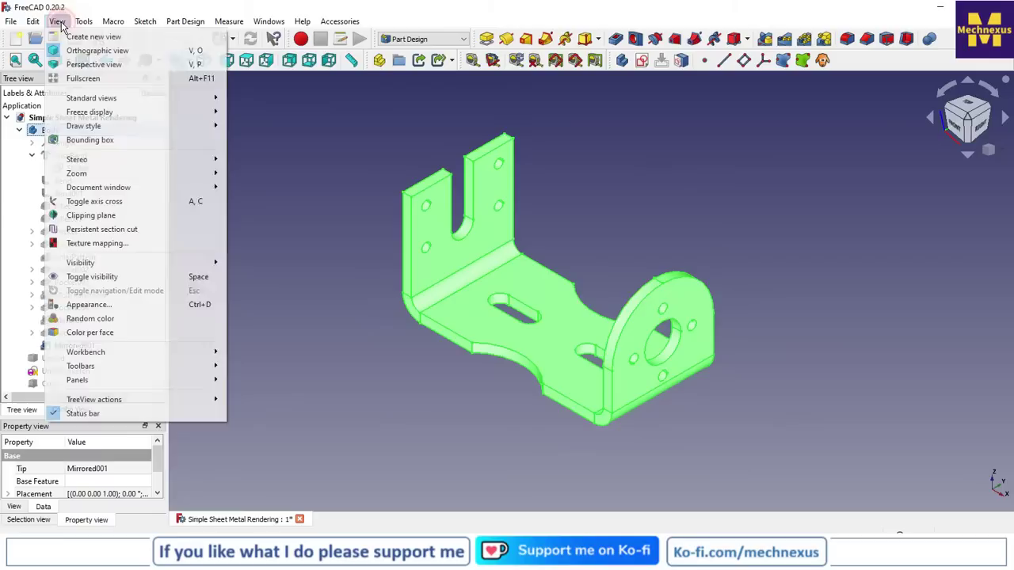
pyautogui.click(91, 243)
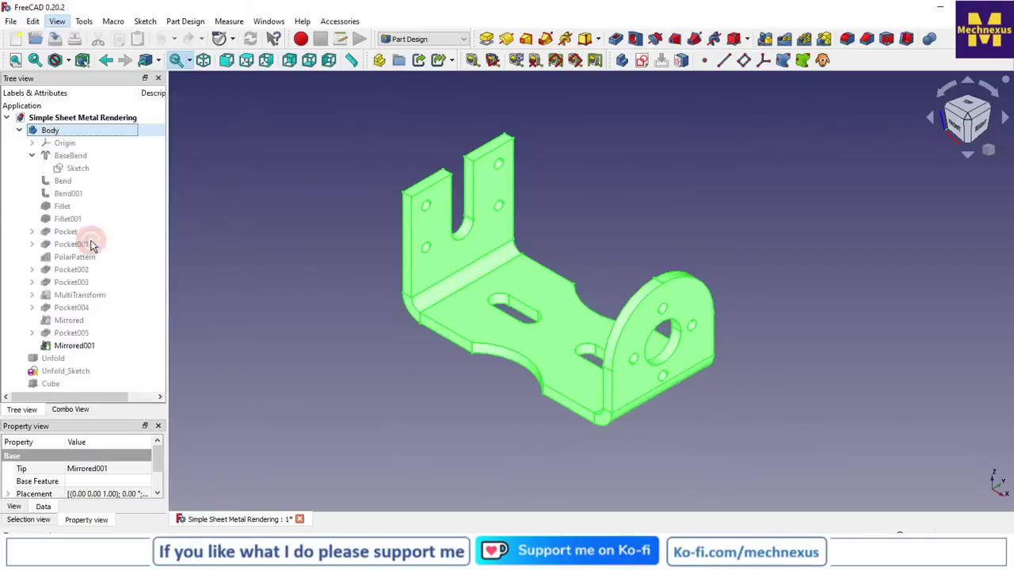
pyautogui.click(108, 198)
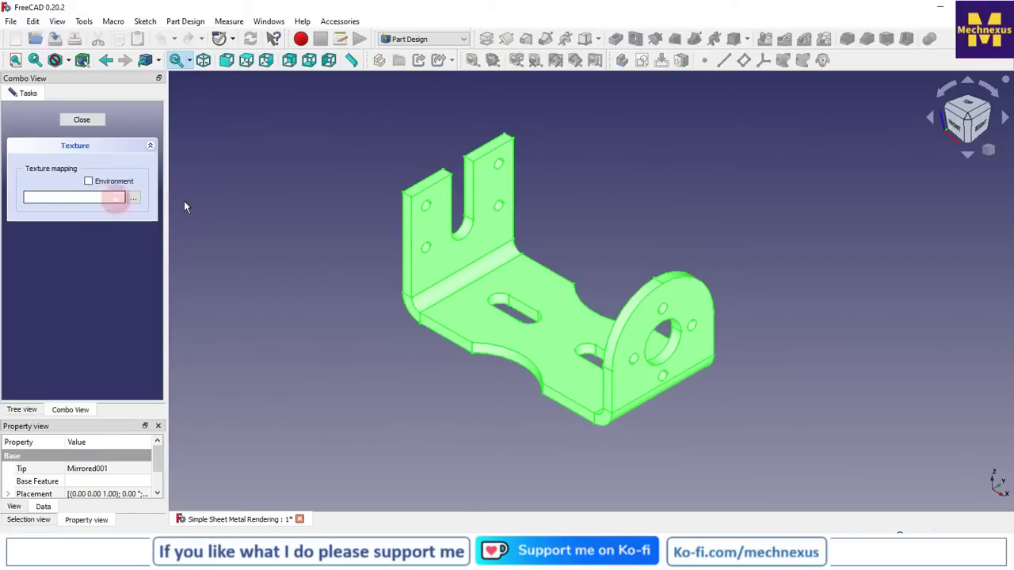
pyautogui.click(136, 199)
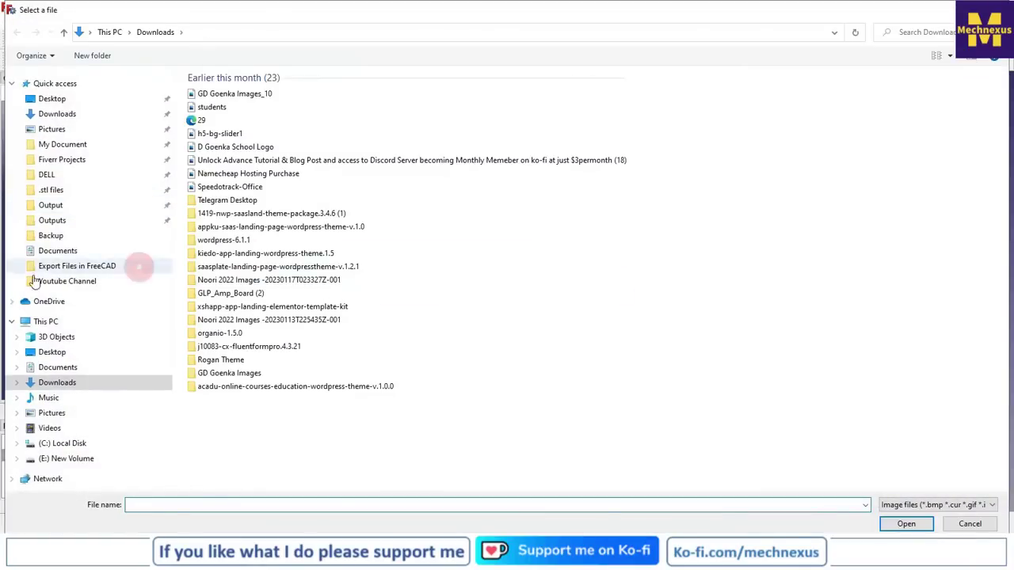
pyautogui.click(36, 384)
pyautogui.click(35, 369)
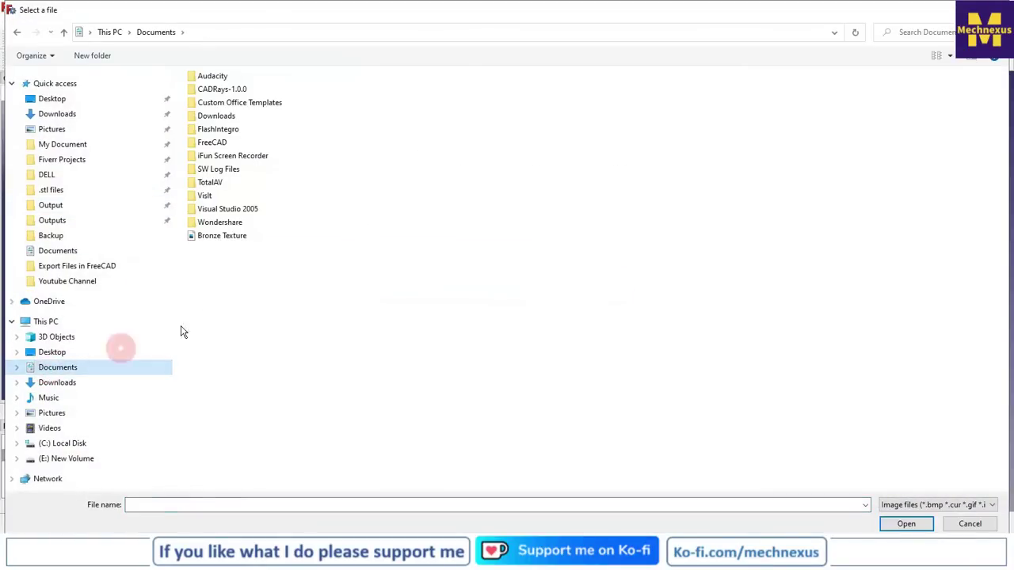
pyautogui.click(210, 237)
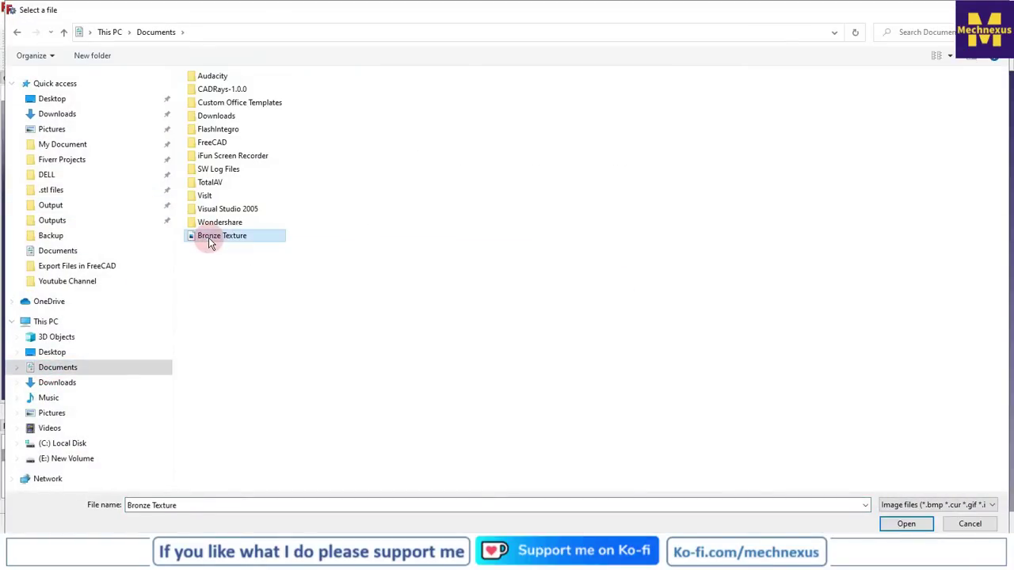
pyautogui.click(971, 56)
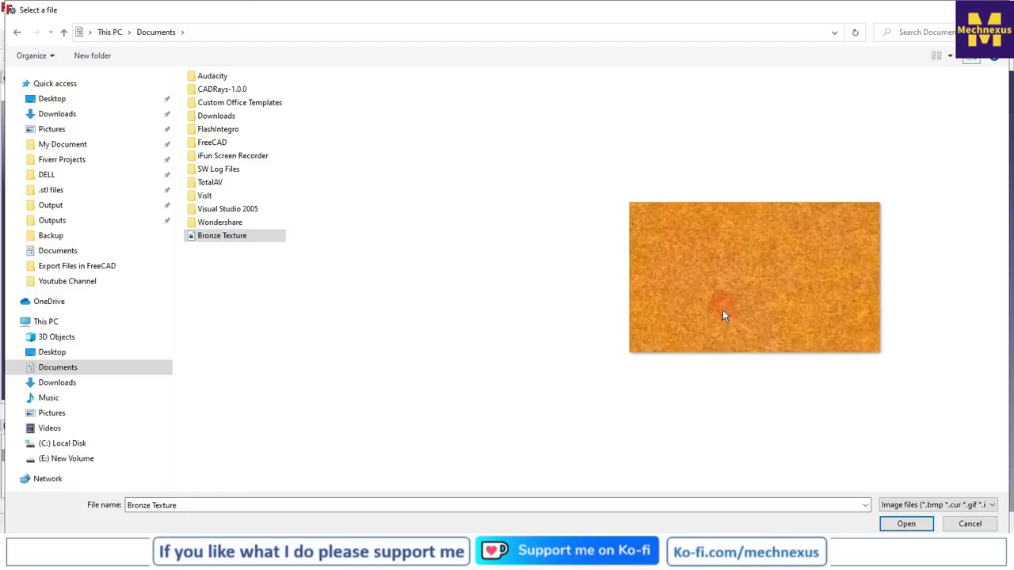
pyautogui.click(210, 237)
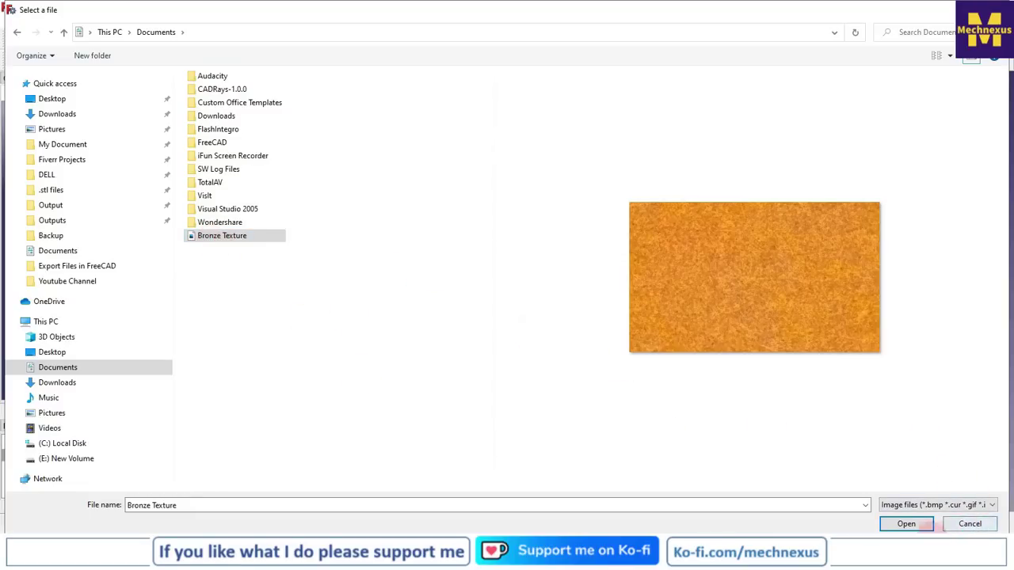
pyautogui.click(906, 523)
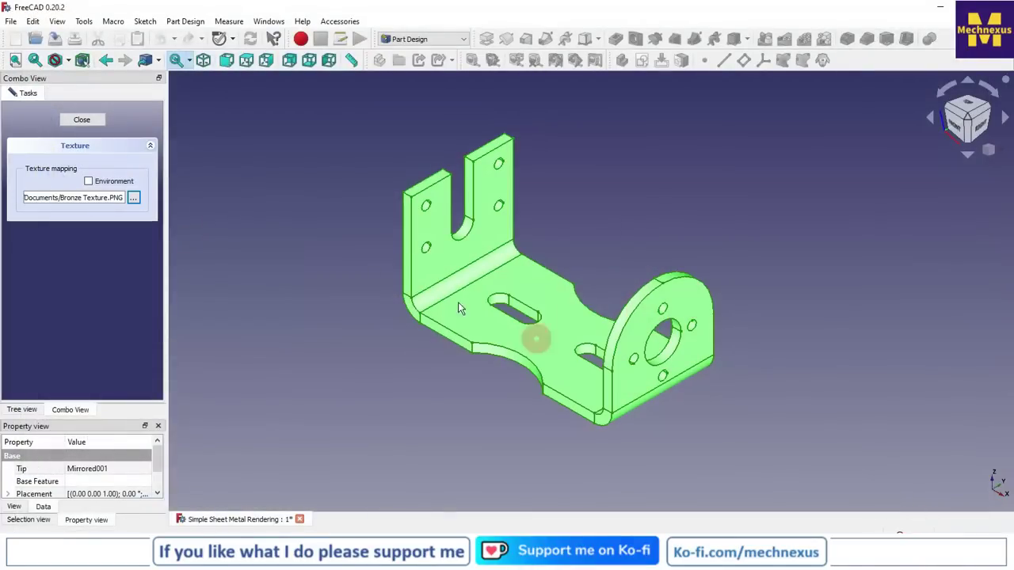
# Deselect and orbit the bracket to inspect the applied texture.
pyautogui.click(285, 258)
pyautogui.scroll(1, 602, 279)
pyautogui.scroll(1, 602, 278)
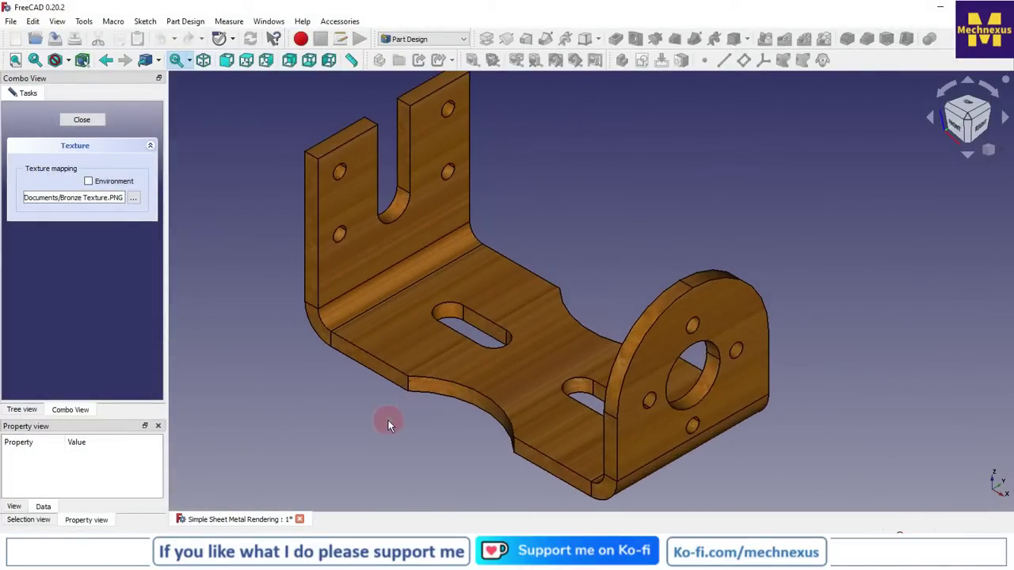
pyautogui.moveTo(389, 420)
pyautogui.mouseDown(button='middle')
pyautogui.moveTo(428, 387)
pyautogui.moveTo(372, 424)
pyautogui.mouseUp(button='middle')
pyautogui.scroll(-3, 422, 330)
pyautogui.scroll(2, 511, 380)
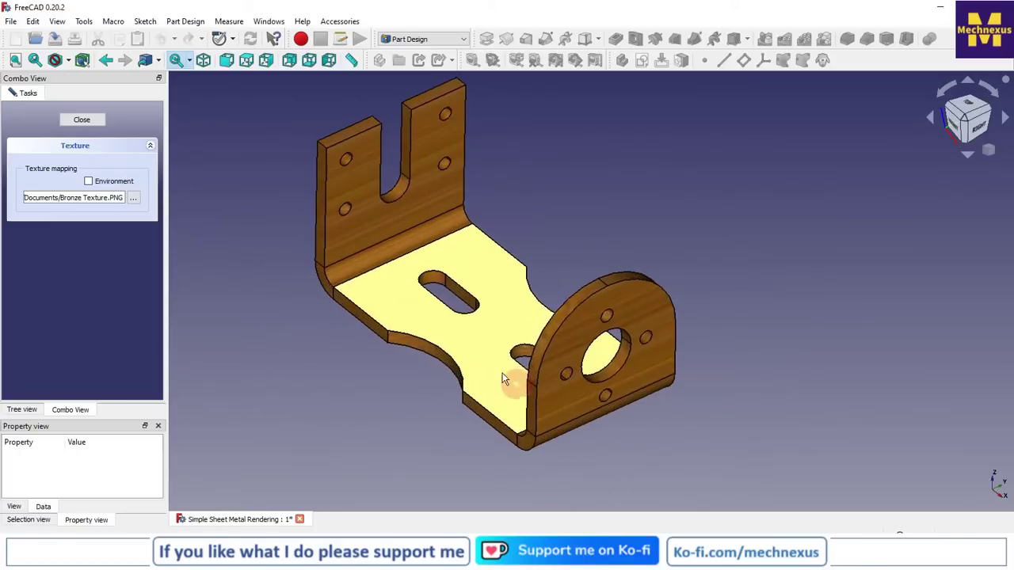
pyautogui.moveTo(409, 419); pyautogui.dragTo(407, 398, button='middle')
# Close the Texture mapping task and snap the bracket to the isometric view.
pyautogui.click(72, 119)
pyautogui.click(80, 121)
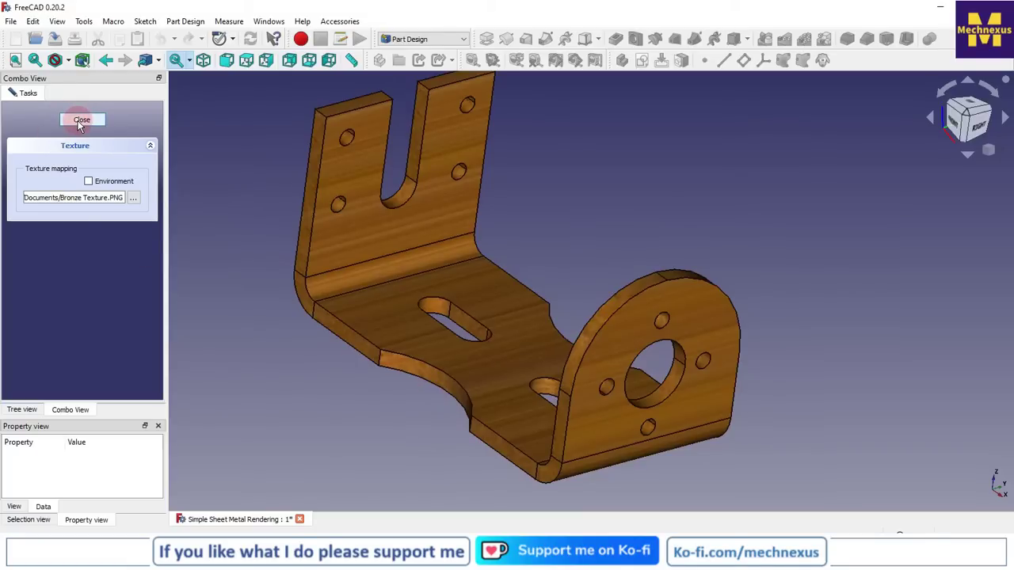
pyautogui.click(751, 182)
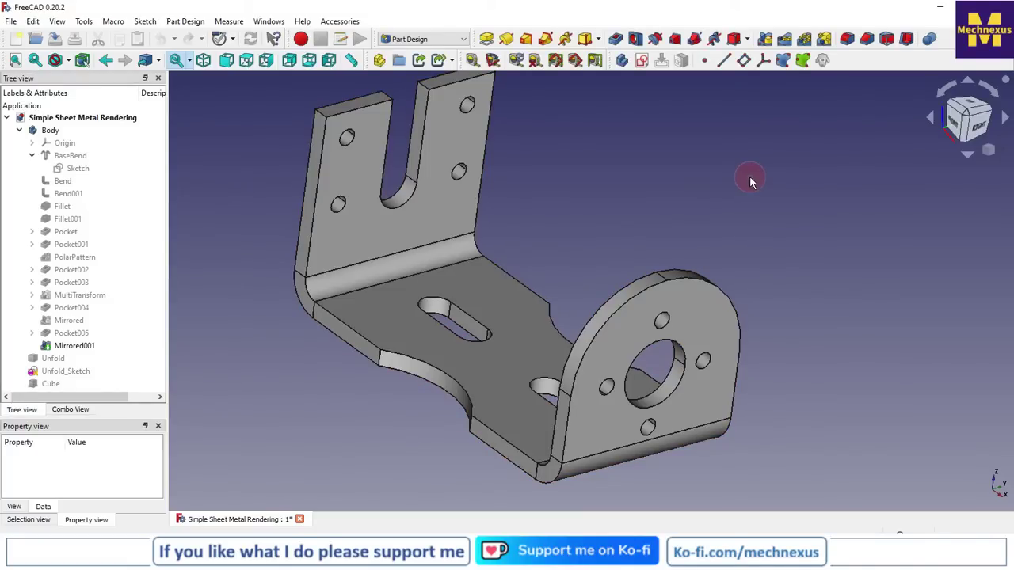
pyautogui.scroll(3, 697, 210)
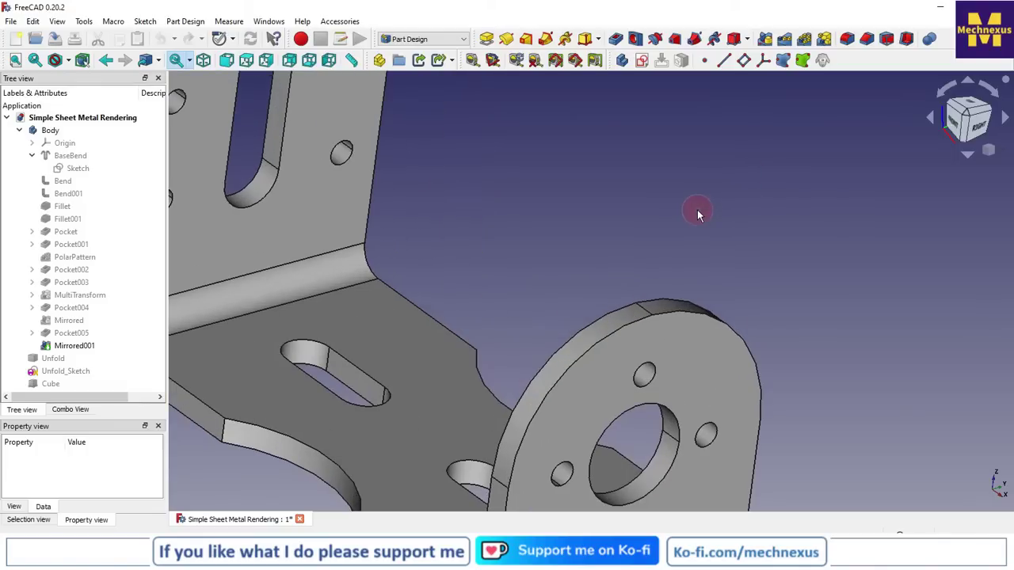
pyautogui.scroll(-5, 697, 210)
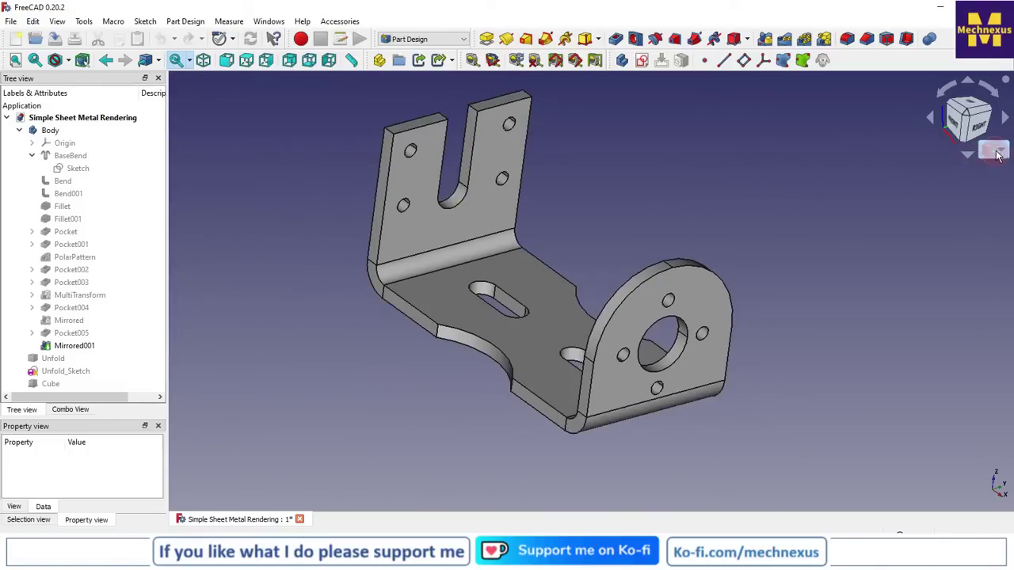
pyautogui.click(1003, 153)
pyautogui.click(918, 162)
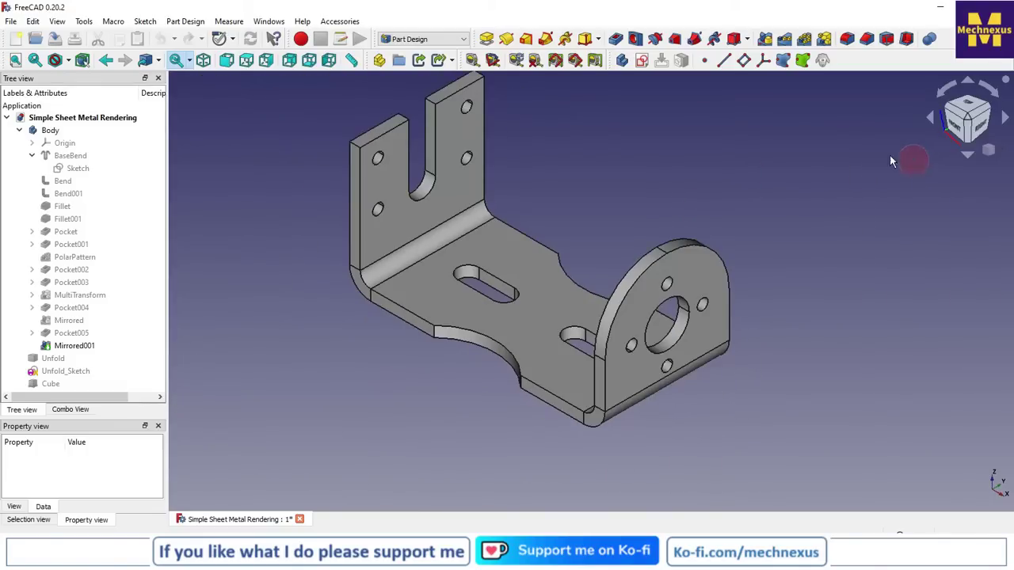
# Select the 250 × 250 × 10 mm Cube plate and add the bracket Body to the selection.
pyautogui.click(280, 342)
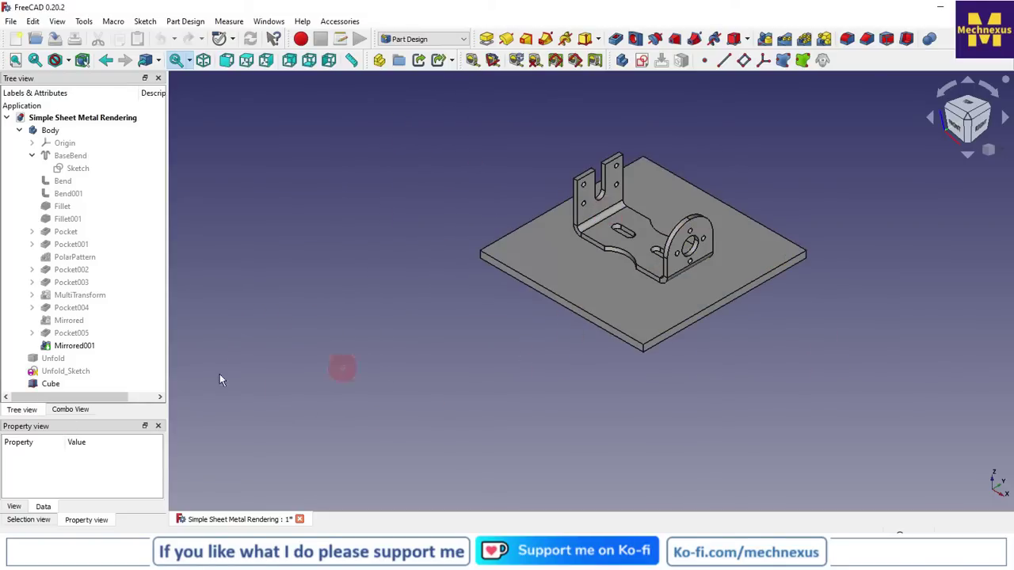
pyautogui.click(48, 413)
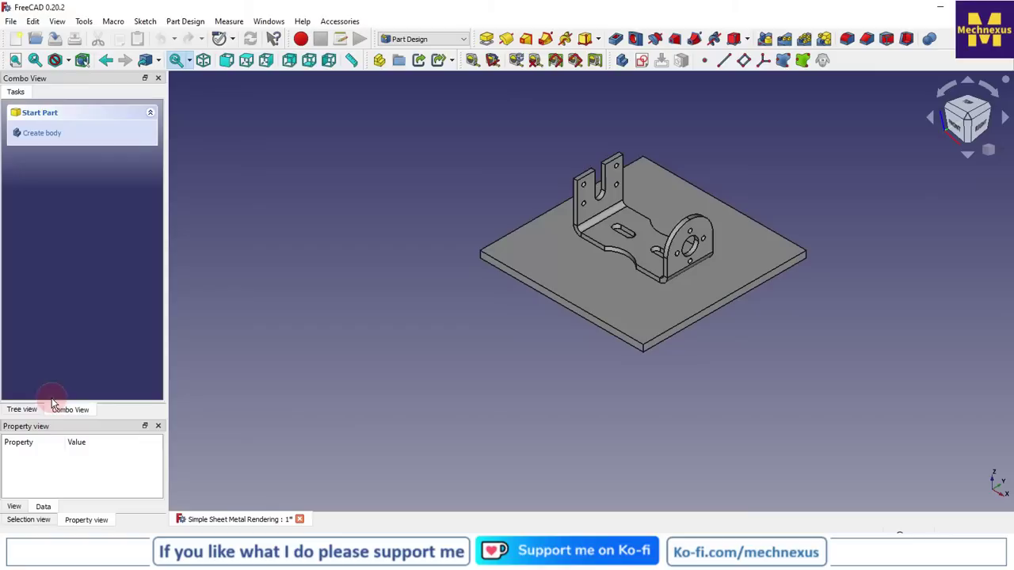
pyautogui.click(22, 409)
pyautogui.click(47, 384)
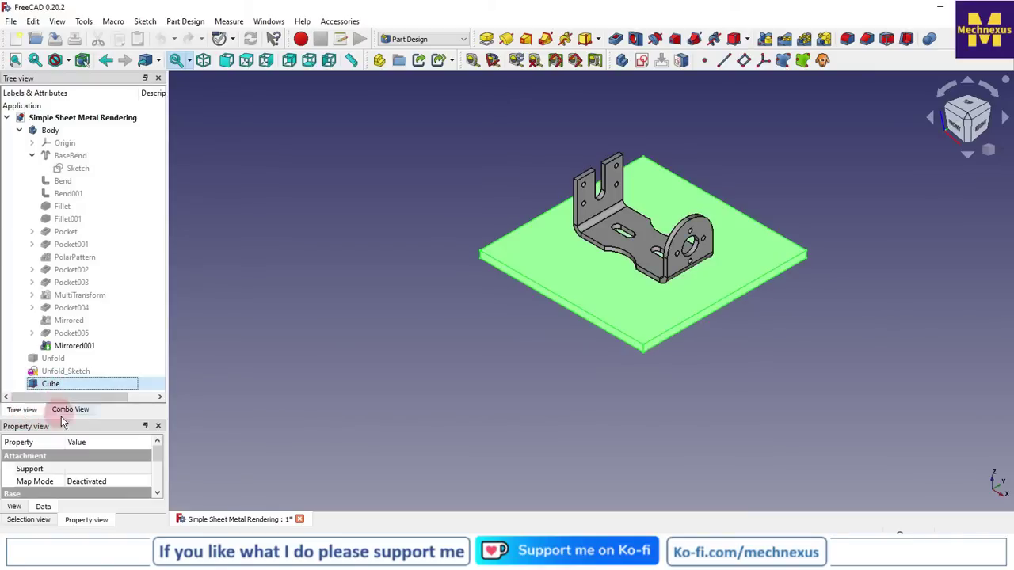
pyautogui.moveTo(71, 419); pyautogui.dragTo(123, 236)
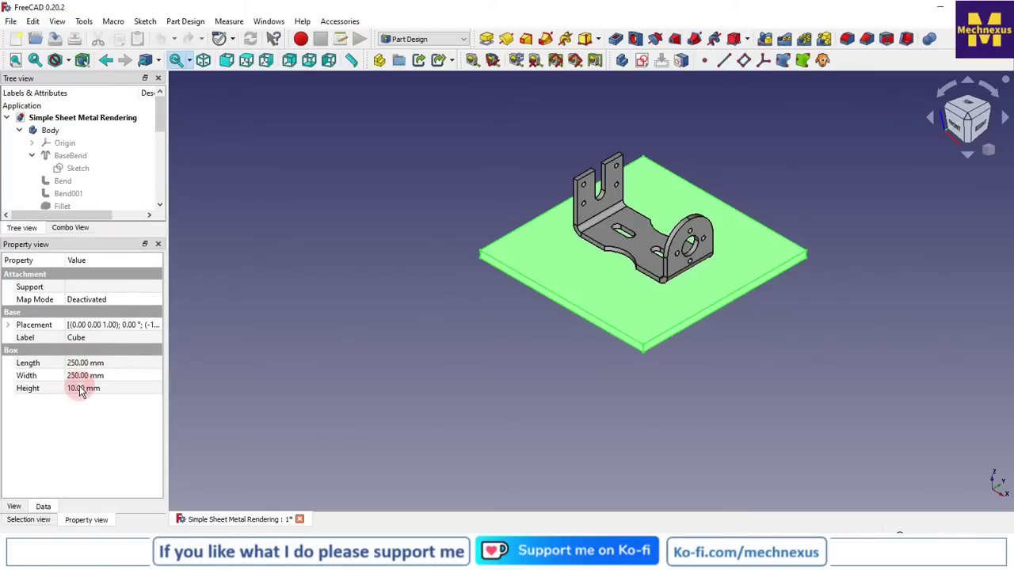
pyautogui.scroll(2, 663, 208)
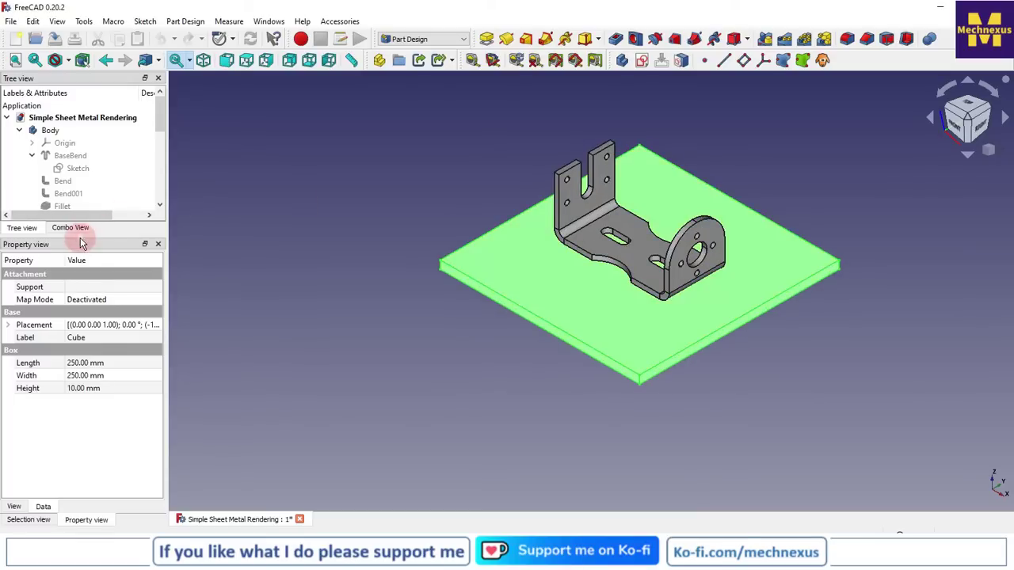
pyautogui.moveTo(82, 238); pyautogui.dragTo(80, 430)
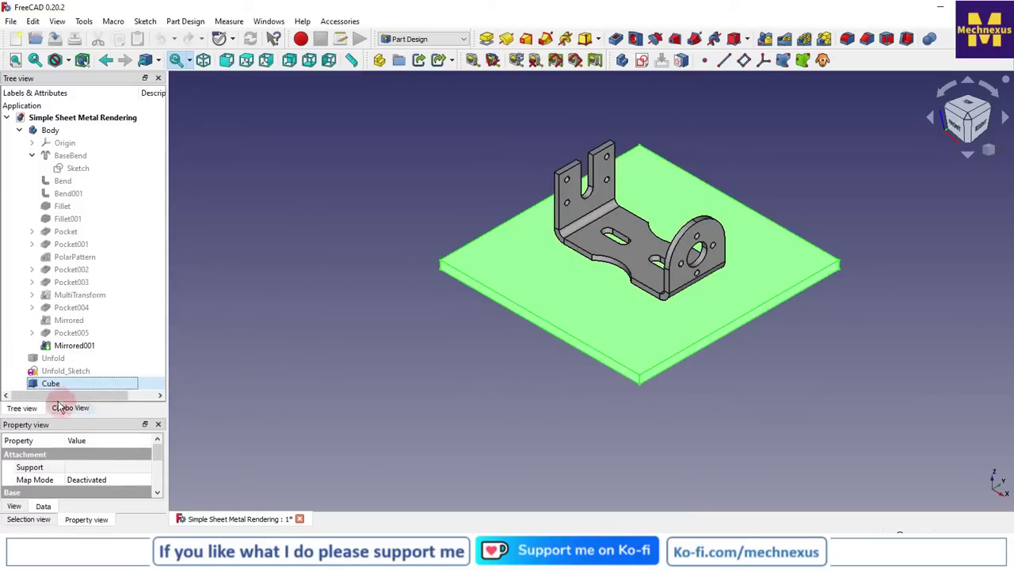
pyautogui.keyDown('ctrl'); pyautogui.click(50, 132); pyautogui.keyUp('ctrl')
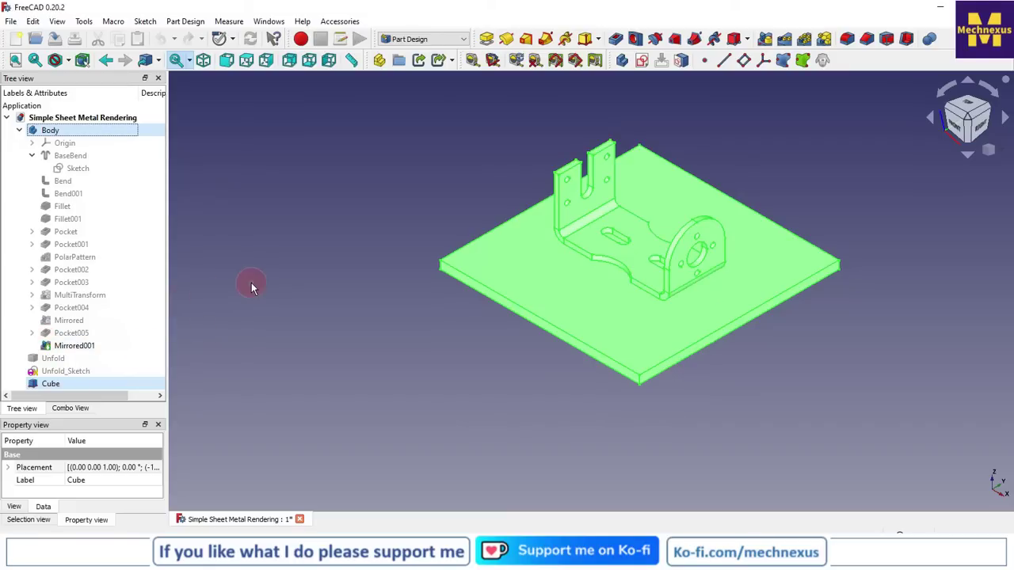
pyautogui.click(10, 22)
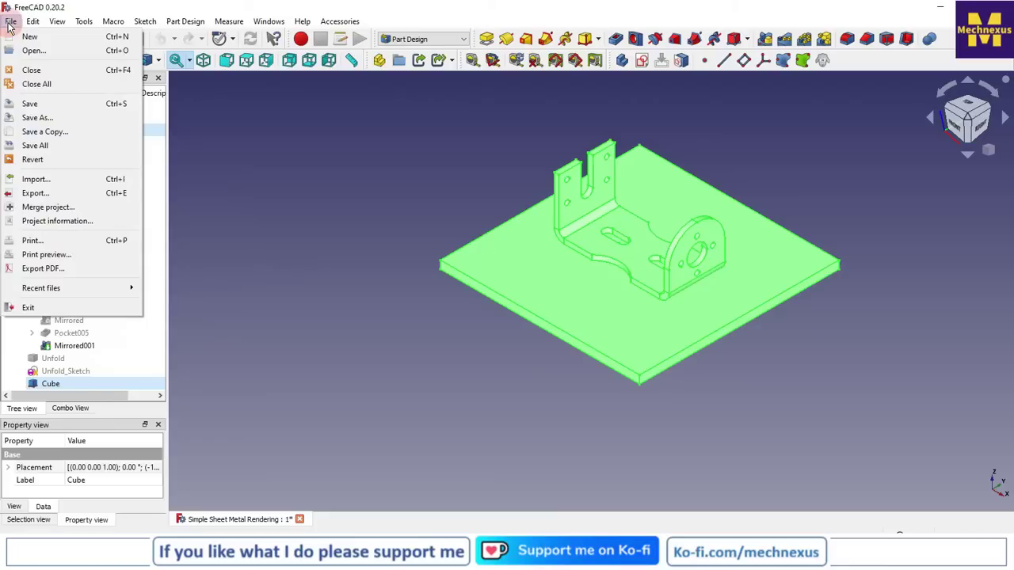
# Start a STEP export into the Documents folder, then close the Export dialog without saving.
pyautogui.click(41, 196)
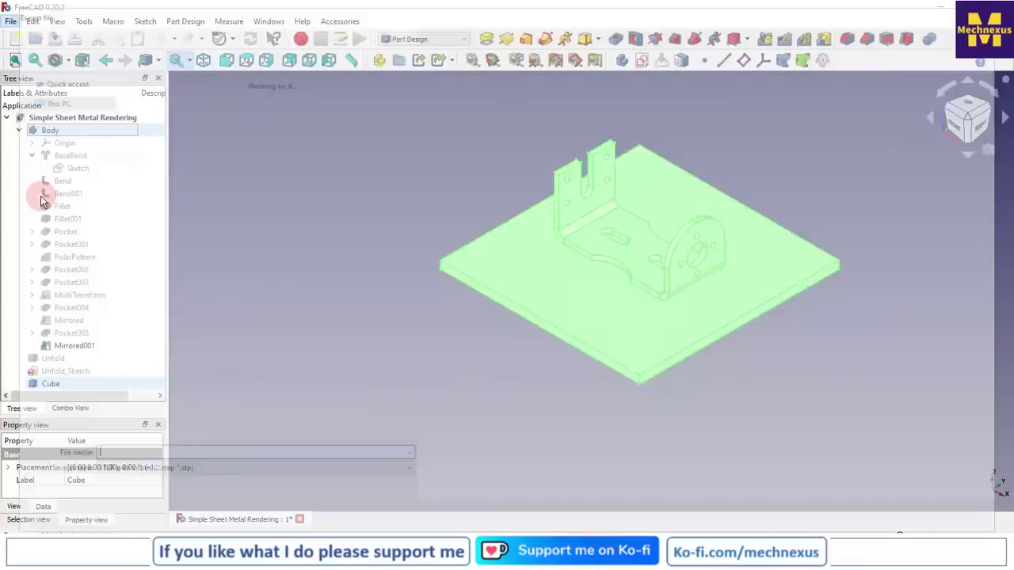
pyautogui.click(55, 326)
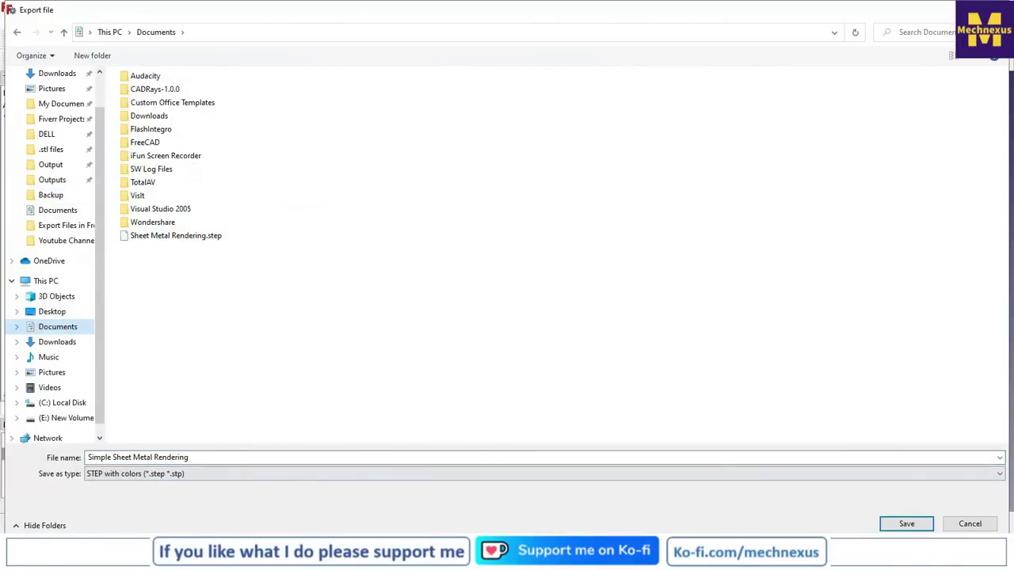
pyautogui.click(966, 524)
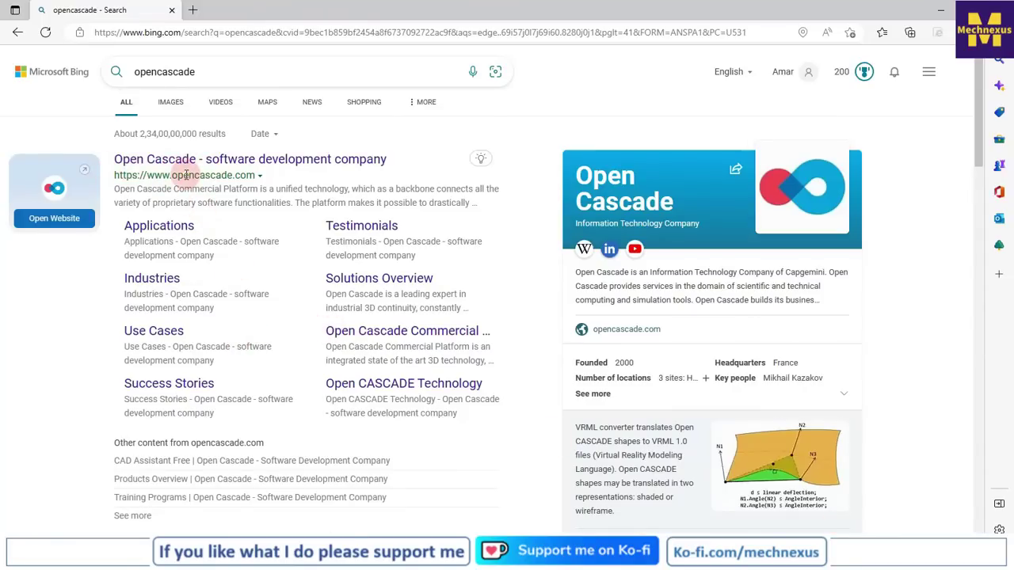
# Navigate from the Open Cascade website to the CADRays product page.
pyautogui.click(215, 162)
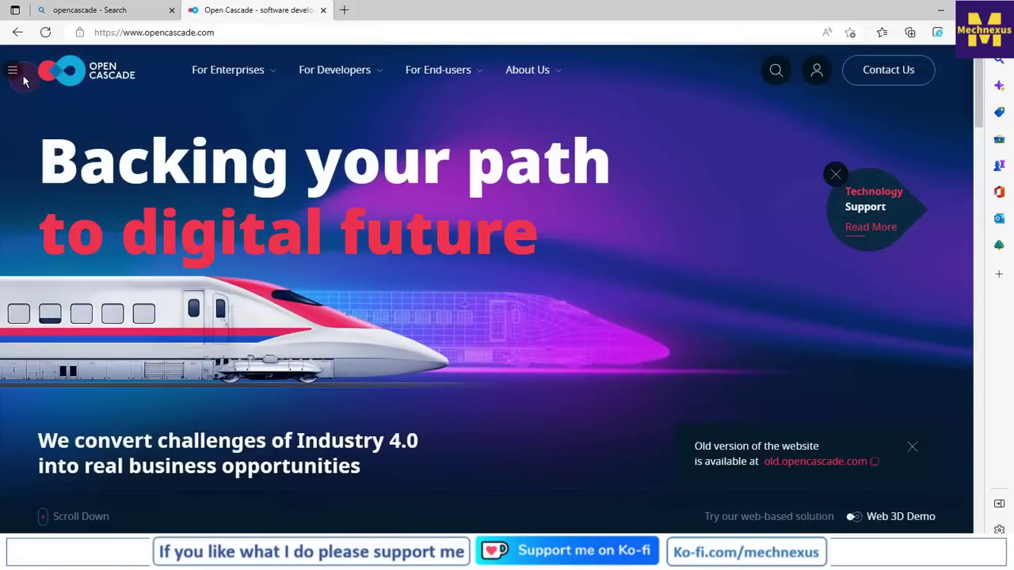
pyautogui.click(14, 72)
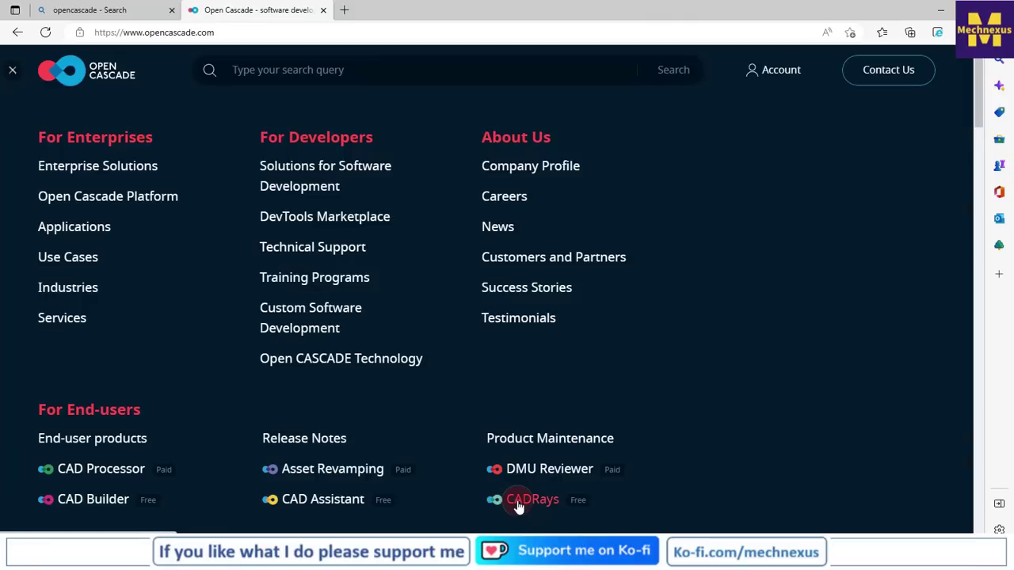
pyautogui.click(518, 504)
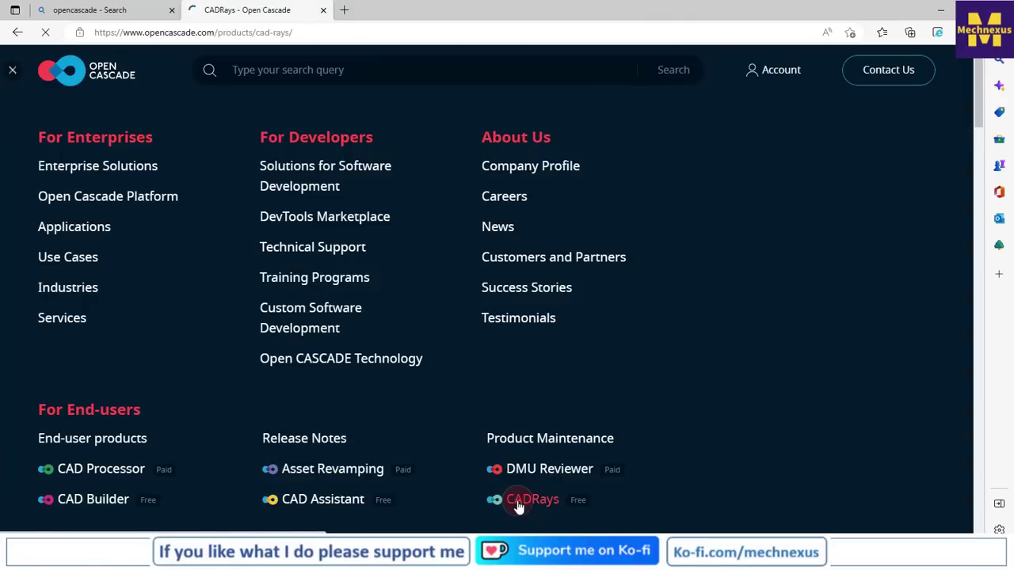
# Download the CADRays-1.0.0.zip Windows package.
pyautogui.scroll(-15, 535, 461)
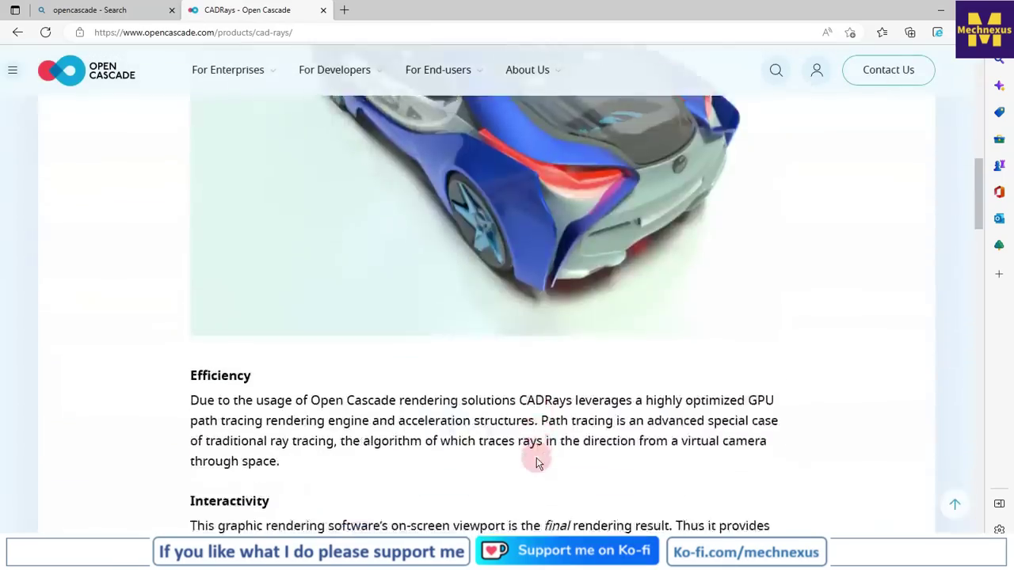
pyautogui.scroll(-15, 536, 459)
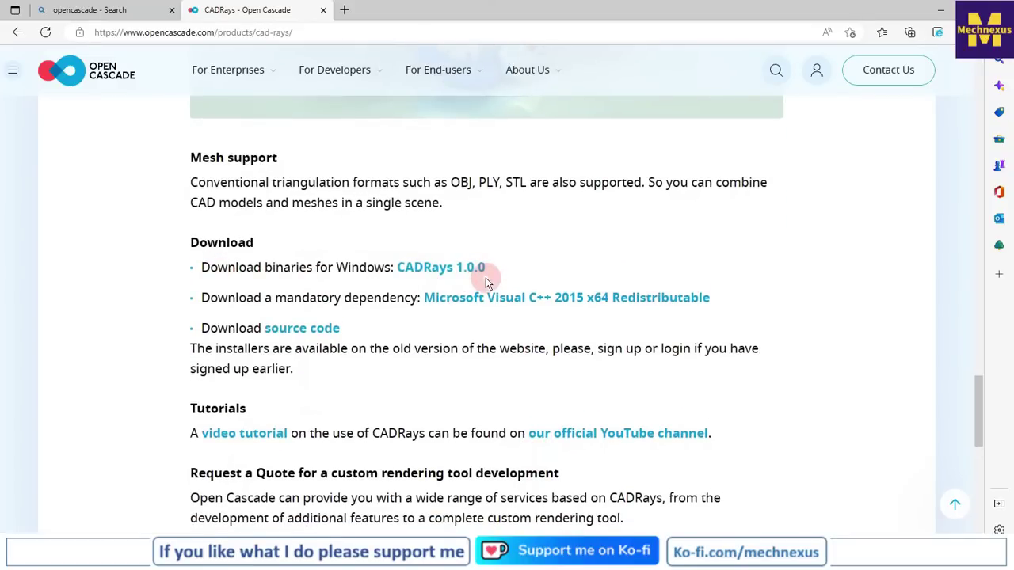
pyautogui.click(458, 279)
pyautogui.click(446, 271)
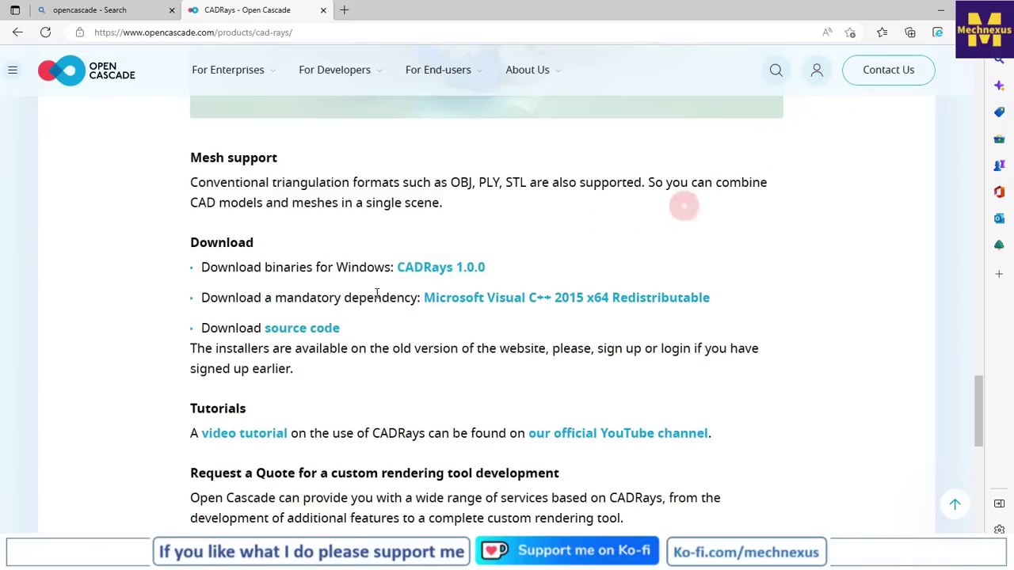
pyautogui.click(412, 267)
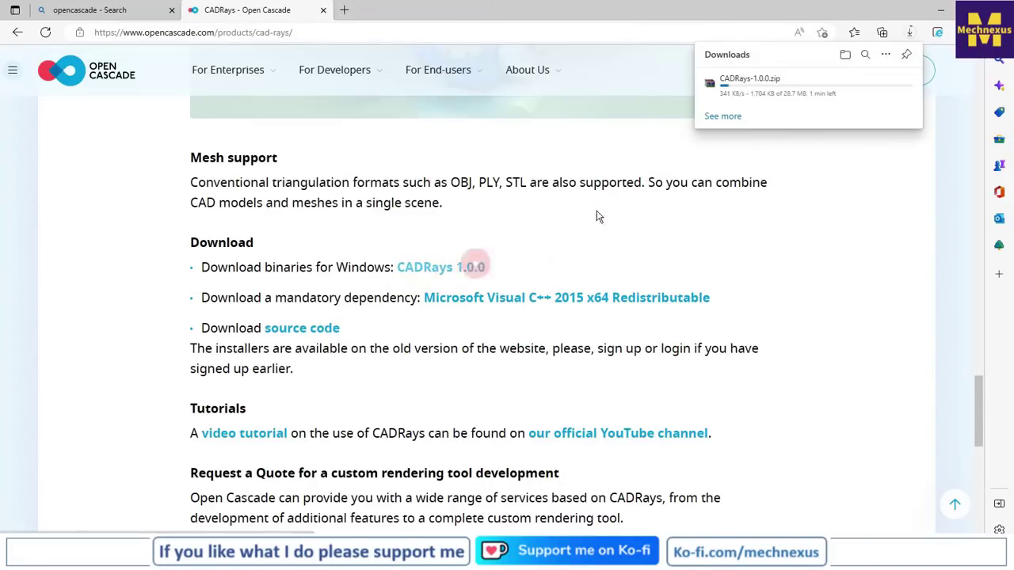
pyautogui.moveTo(758, 94)
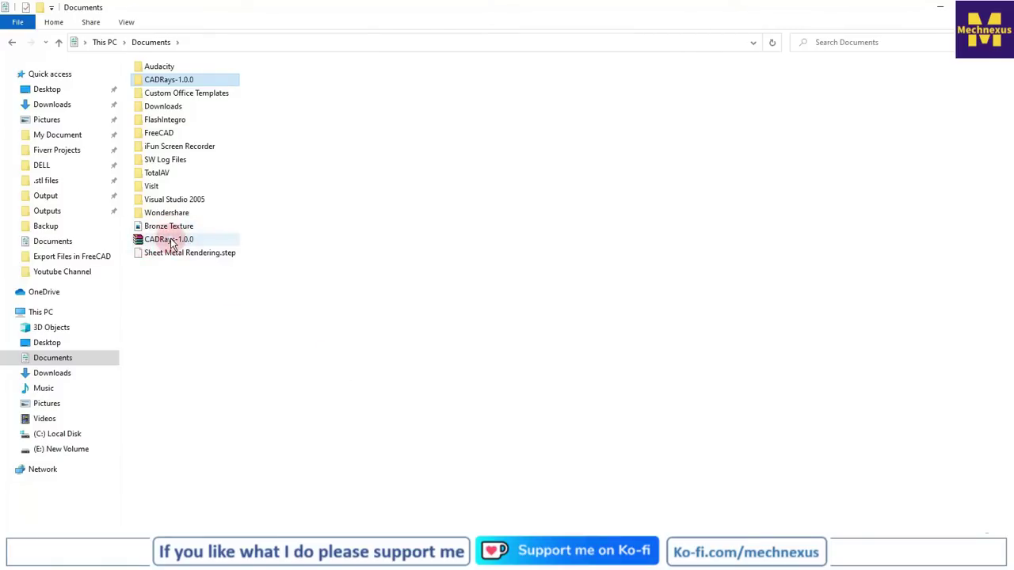
# Launch the CADRays application from the nested CADRays-1.0.0 folders in Documents.
pyautogui.click(155, 243)
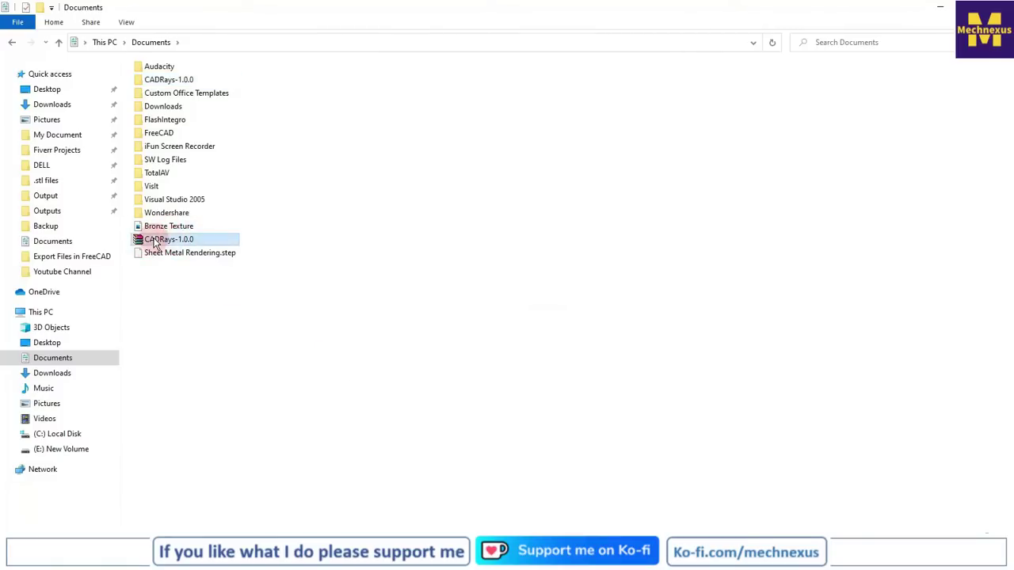
pyautogui.doubleClick(170, 83)
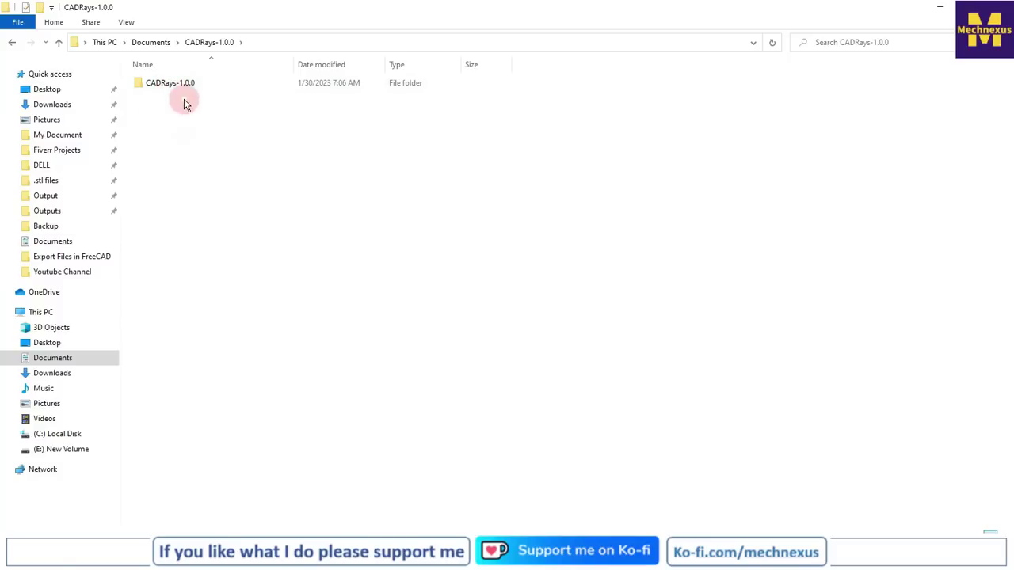
pyautogui.click(178, 87)
pyautogui.doubleClick(178, 84)
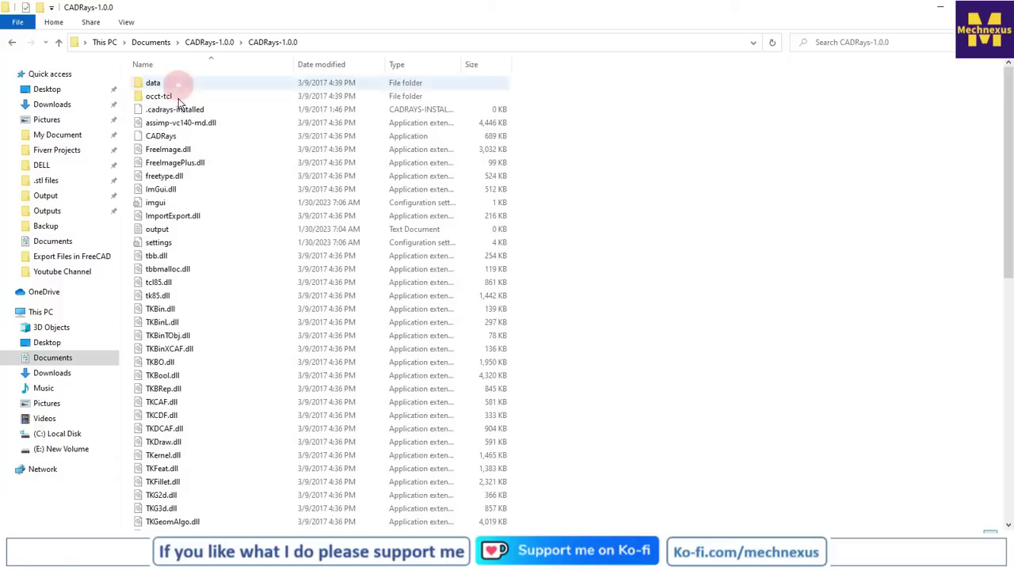
pyautogui.doubleClick(155, 138)
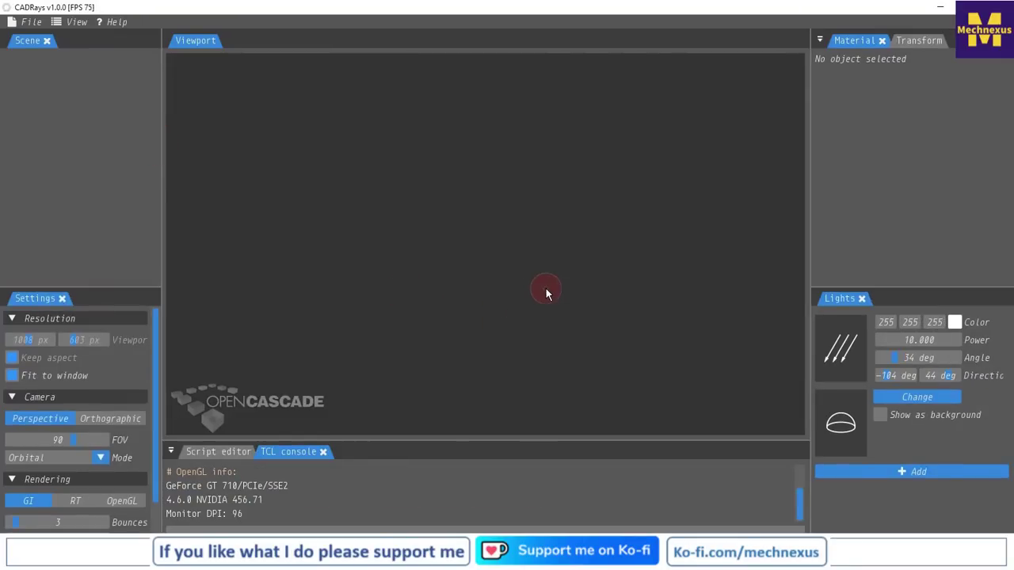
# Import Sheet Metal Rendering.step from Documents into the CADRays scene and select the resulting shape.
pyautogui.click(26, 30)
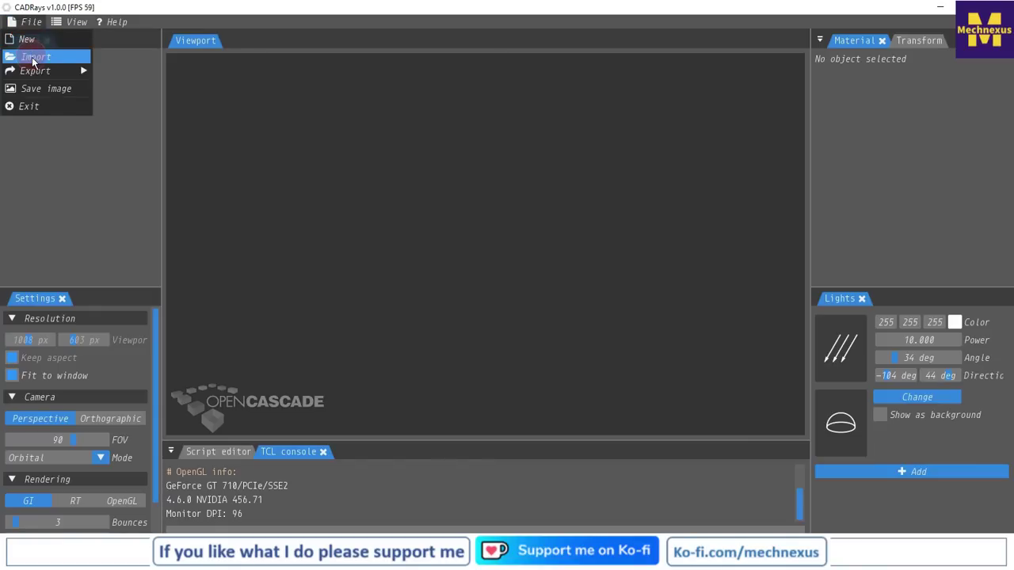
pyautogui.click(33, 58)
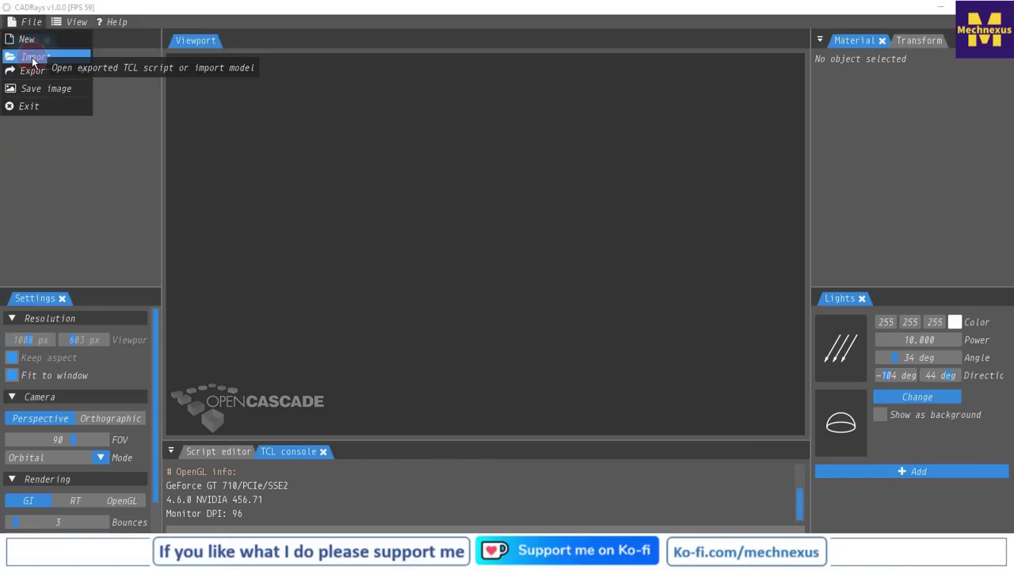
pyautogui.click(238, 236)
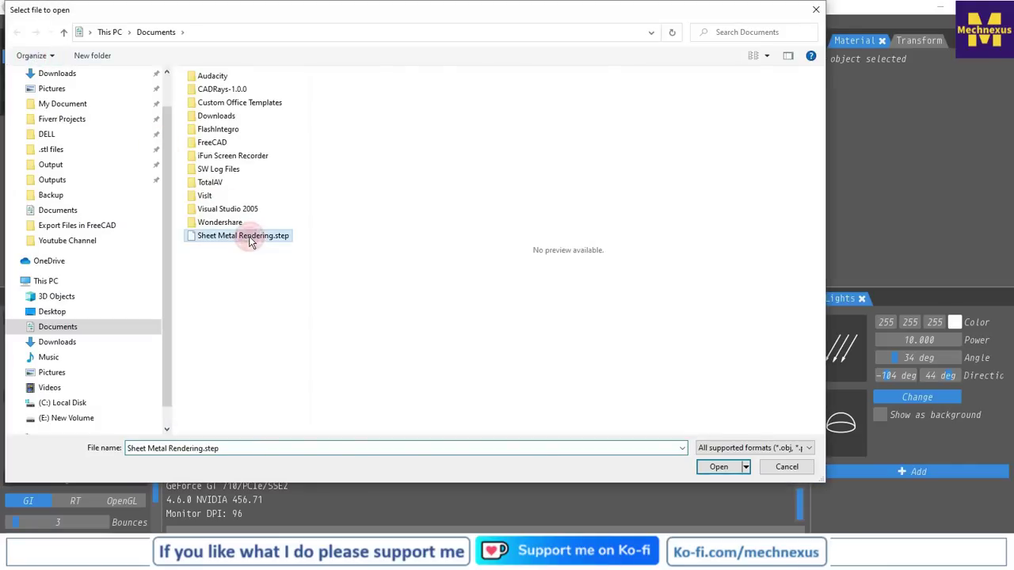
pyautogui.click(718, 467)
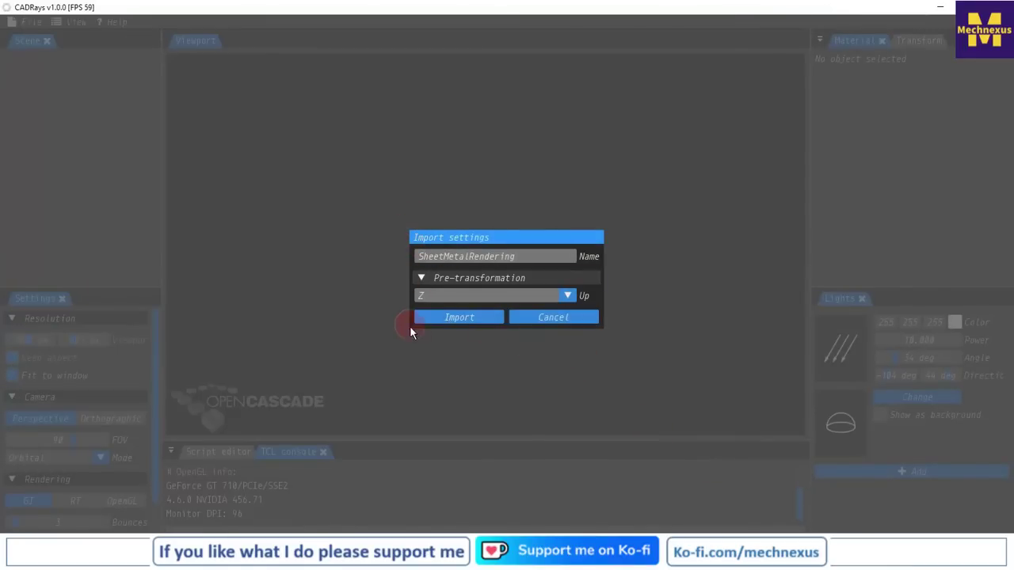
pyautogui.click(472, 317)
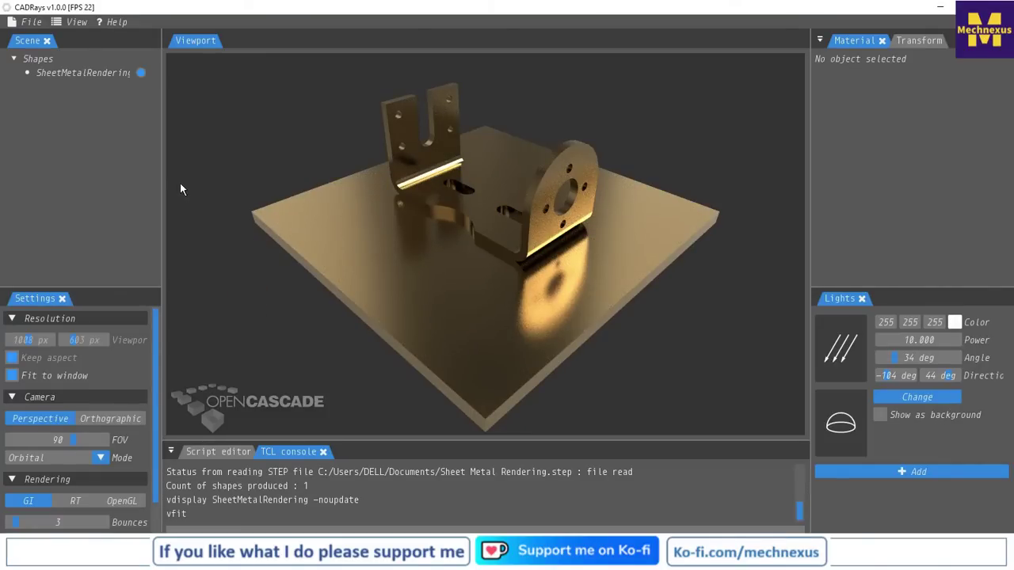
pyautogui.click(53, 74)
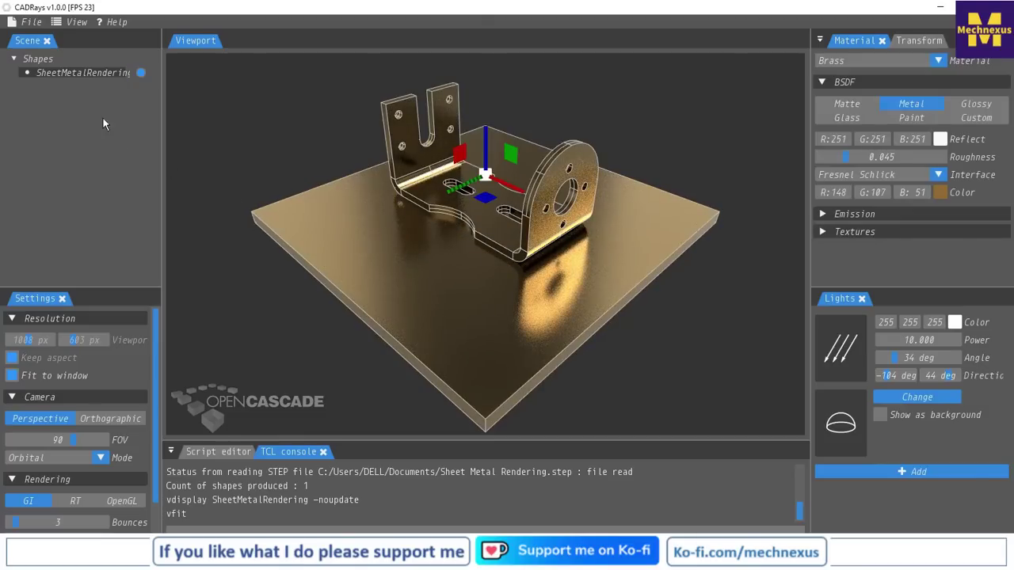
# Explode the SheetMetalRendering shape into separate bracket and base plate parts, selecting the plate.
pyautogui.rightClick(91, 72)
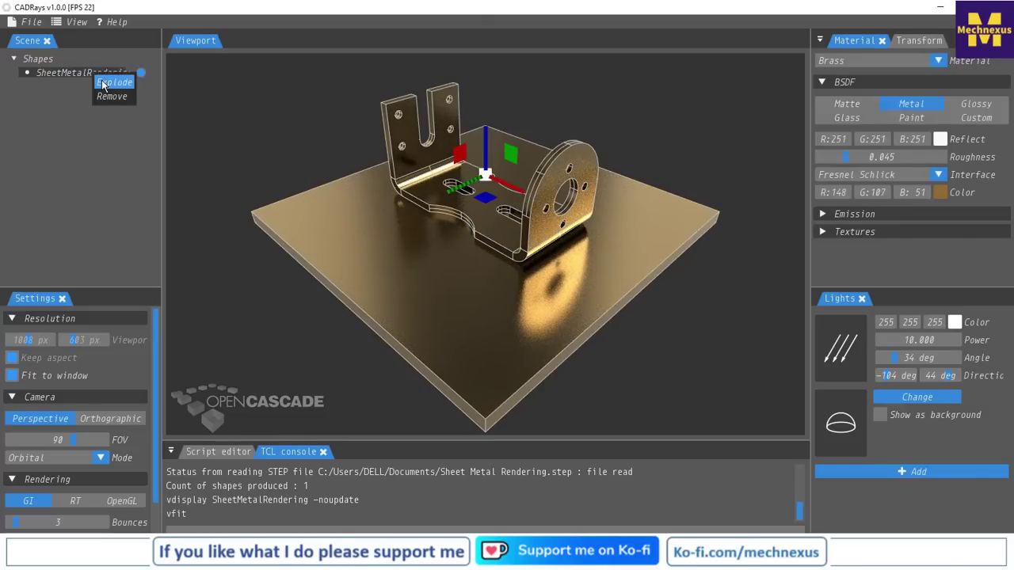
pyautogui.click(101, 81)
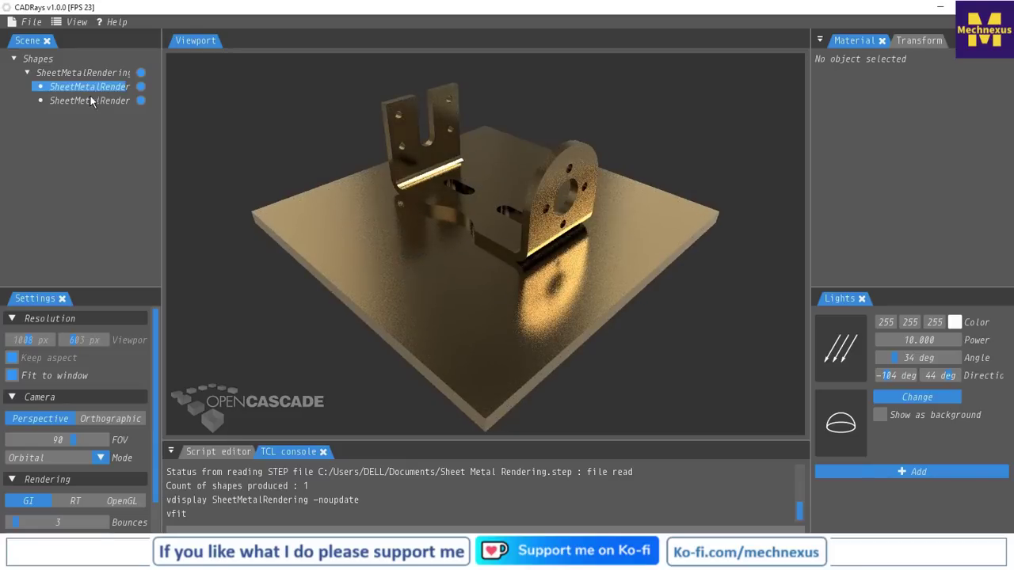
pyautogui.click(88, 101)
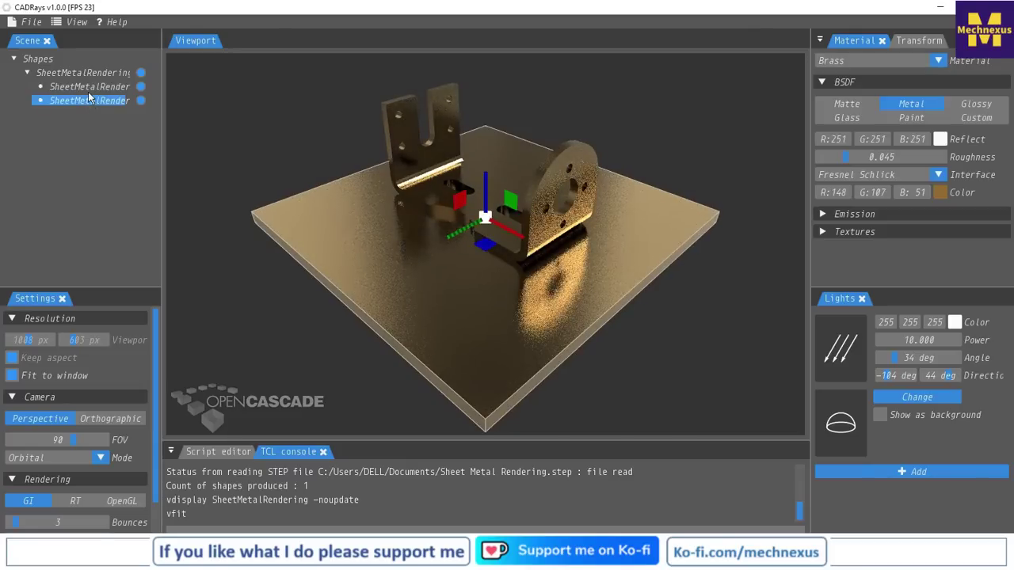
pyautogui.click(88, 86)
pyautogui.click(150, 105)
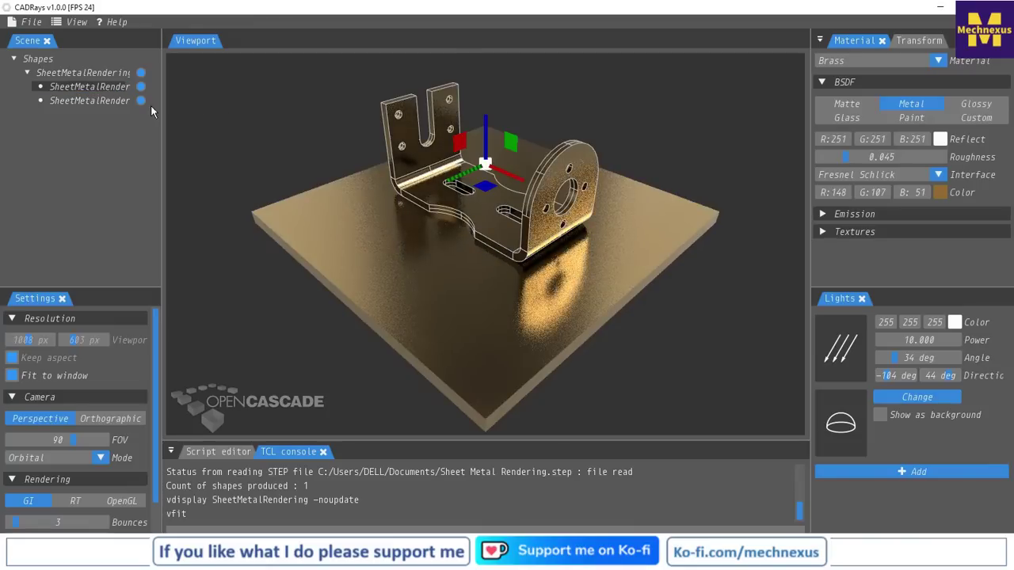
pyautogui.click(115, 103)
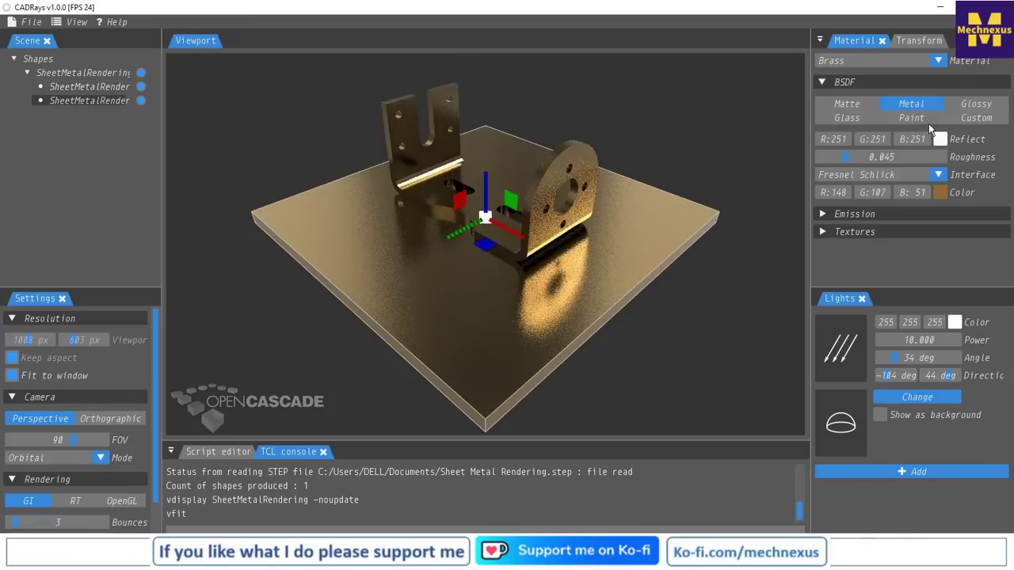
# Give the base plate a white Matte BSDF material, then select the bracket.
pyautogui.click(846, 104)
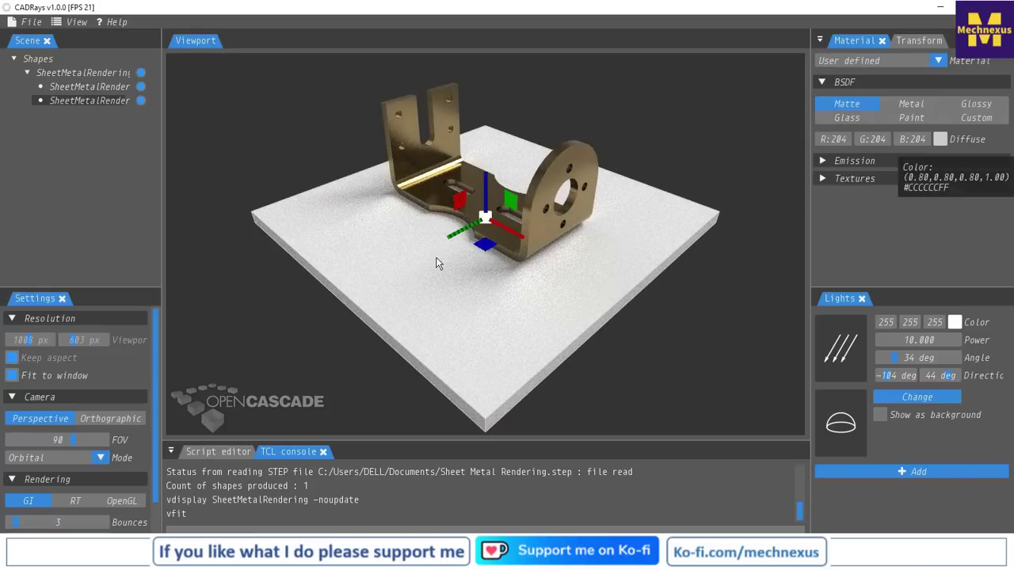
pyautogui.click(222, 122)
pyautogui.click(118, 88)
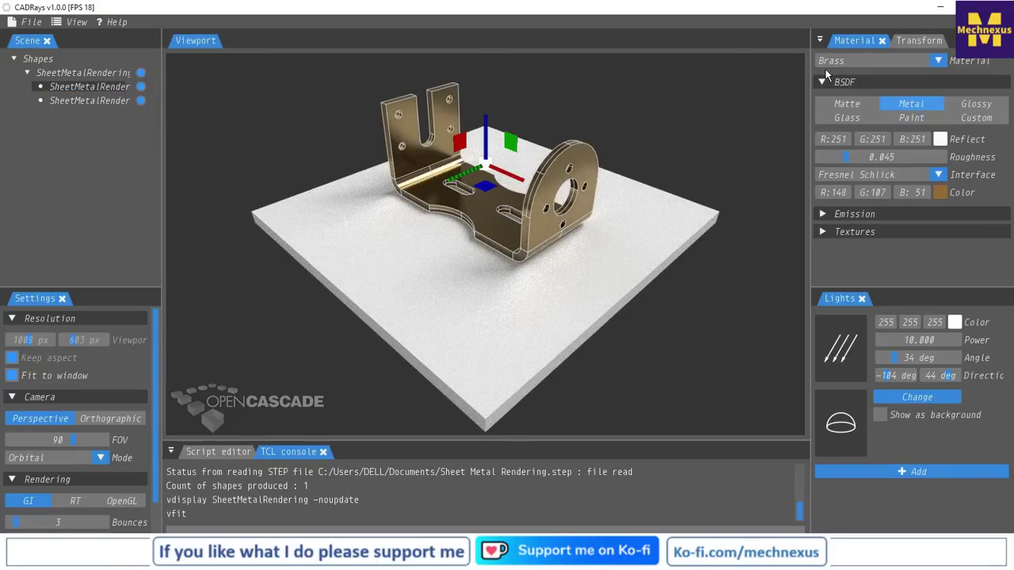
# Apply the Bronze preset material to the bracket and view the render from a lower angle.
pyautogui.click(879, 60)
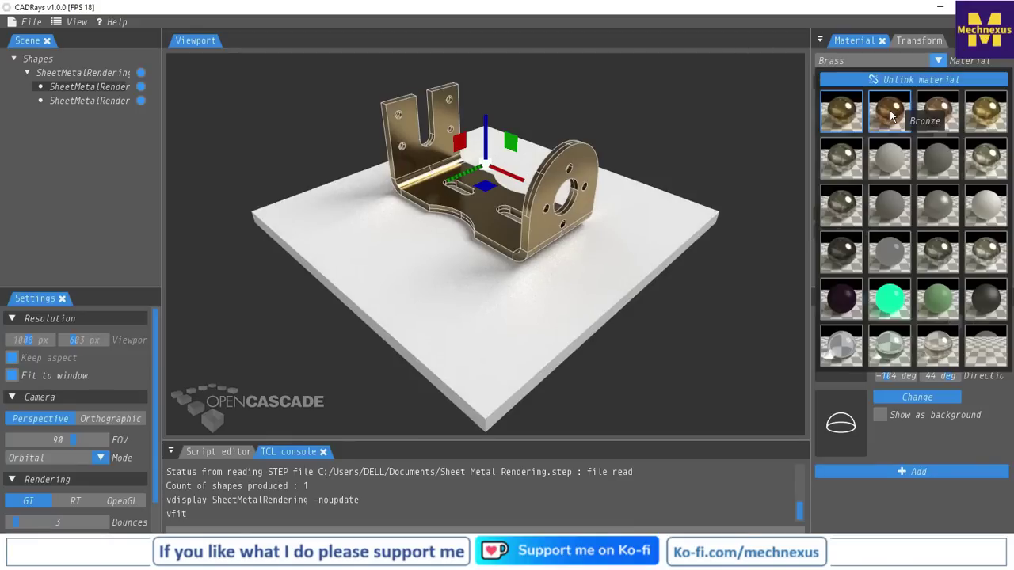
pyautogui.click(890, 115)
pyautogui.click(682, 126)
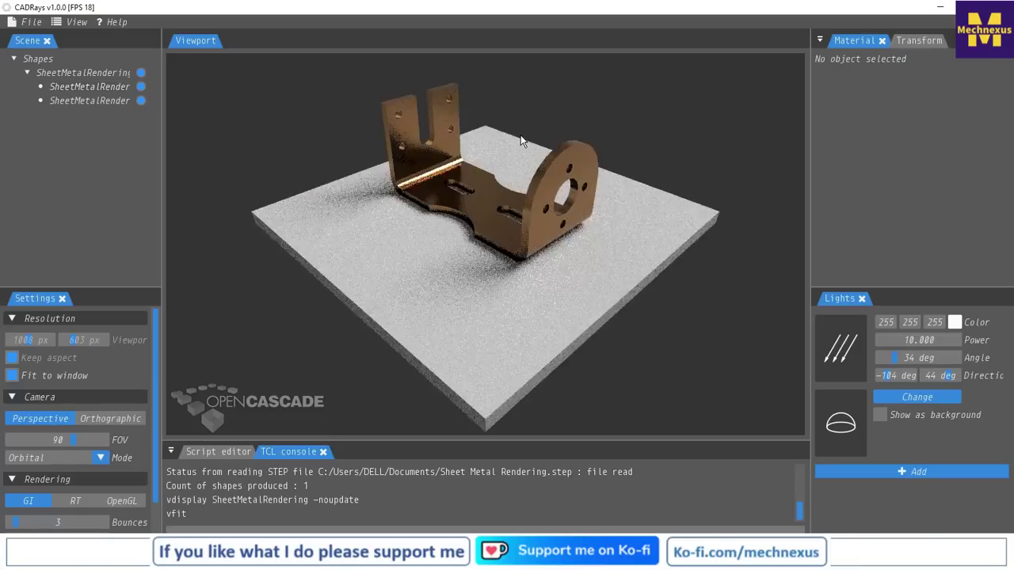
pyautogui.scroll(-1, 434, 119)
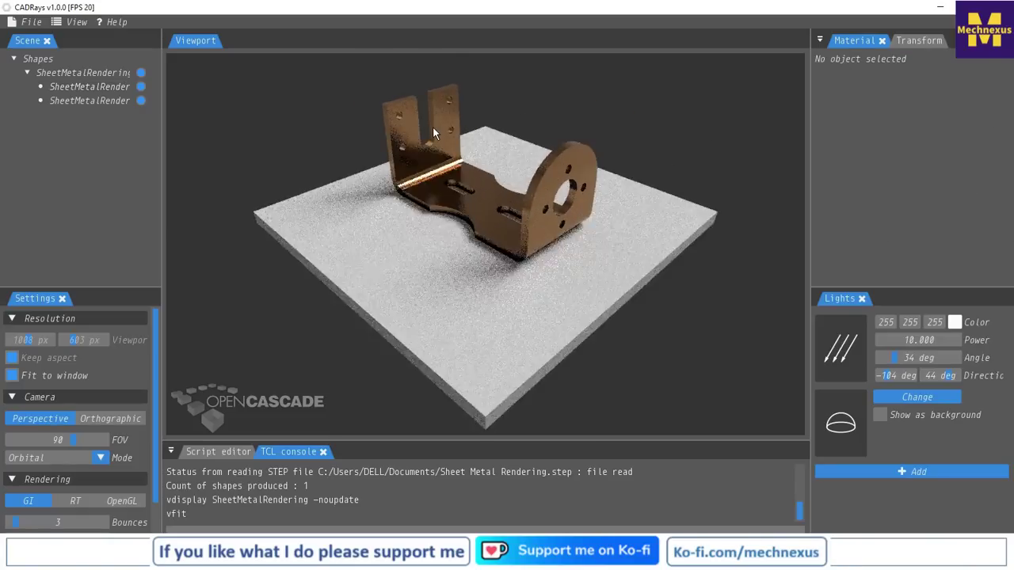
pyautogui.scroll(3, 434, 125)
pyautogui.scroll(-2, 440, 118)
pyautogui.scroll(3, 445, 112)
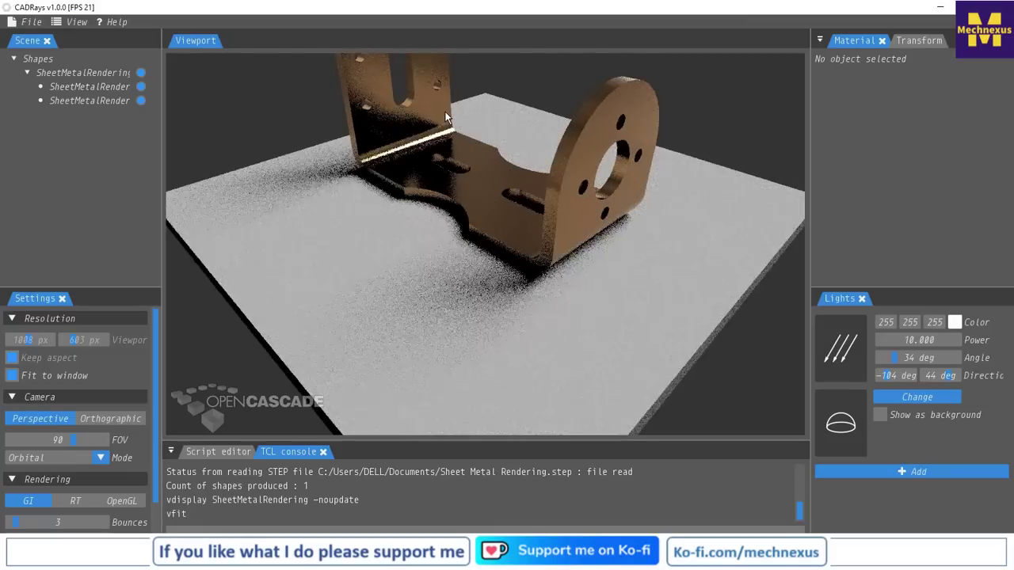
pyautogui.scroll(-3, 445, 111)
pyautogui.moveTo(473, 292); pyautogui.dragTo(329, 268)
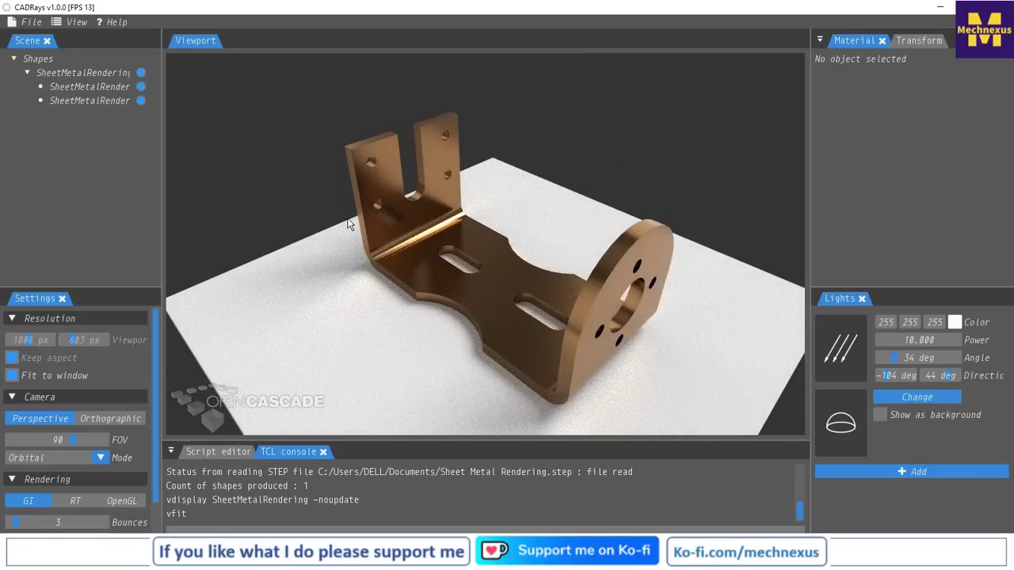
# Assign the Steel preset material to the bracket and deselect it to view the render.
pyautogui.click(78, 89)
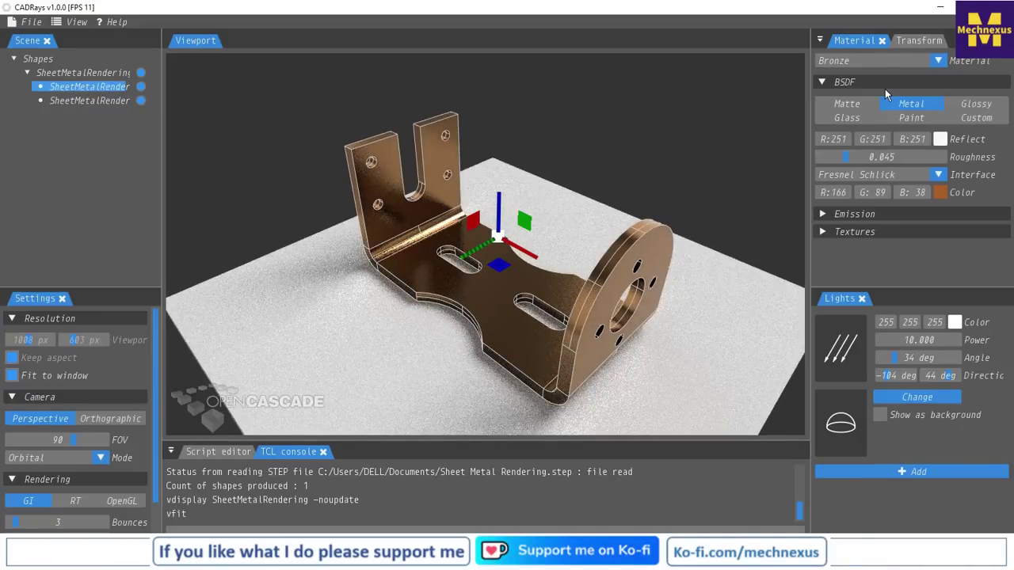
pyautogui.click(870, 62)
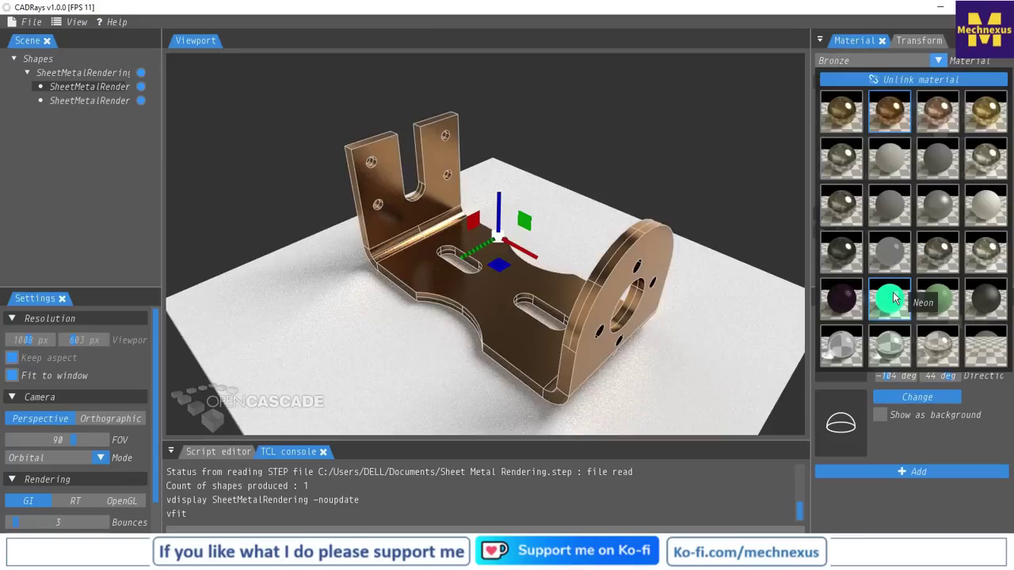
pyautogui.click(838, 217)
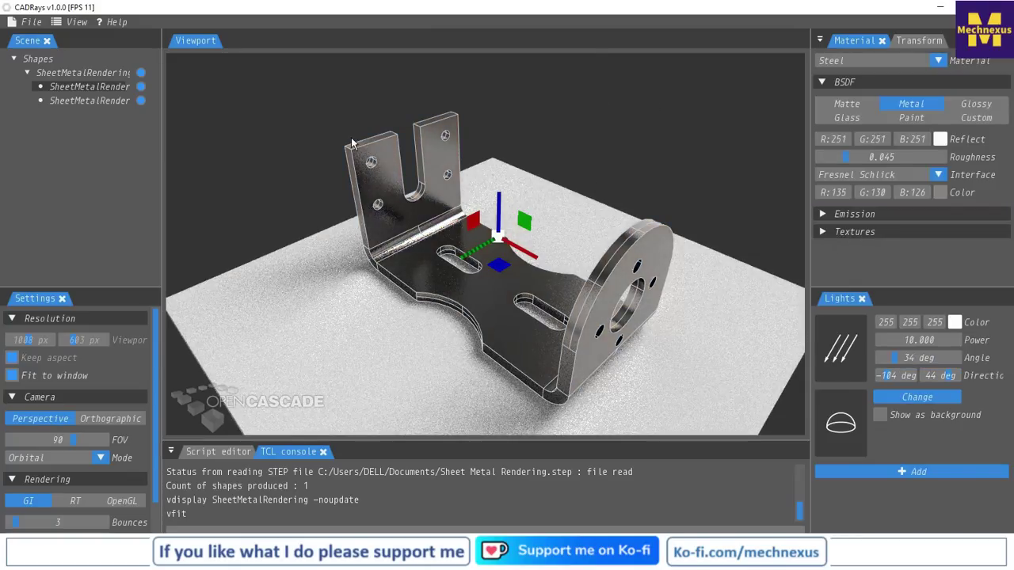
pyautogui.click(260, 144)
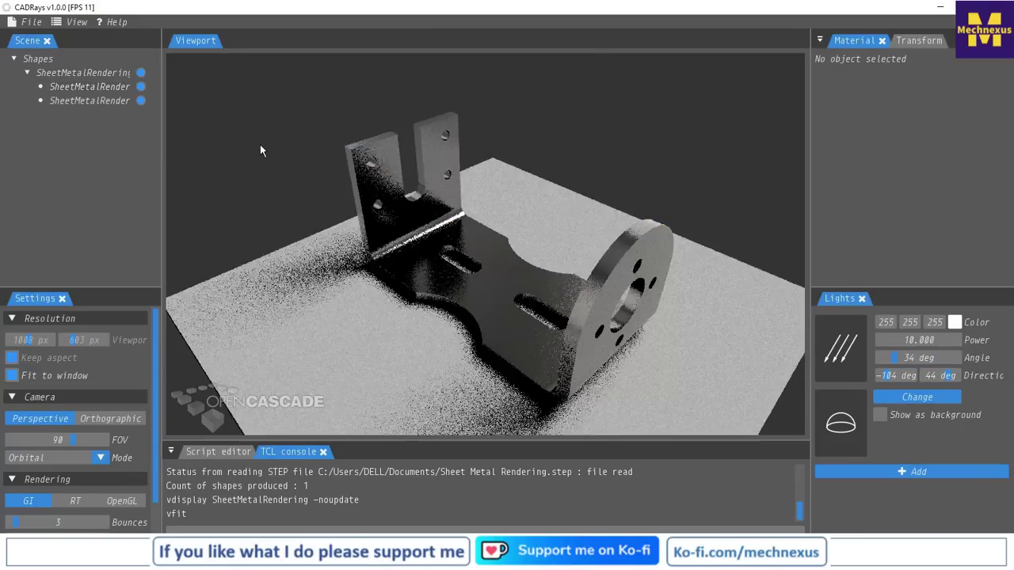